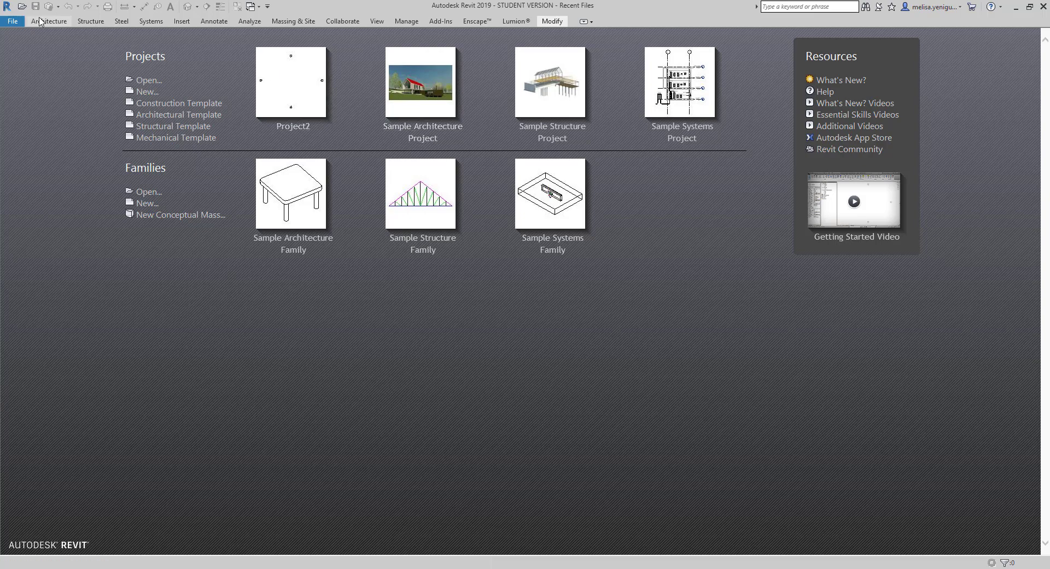
Step: Browse the Architecture, Structure and Steel ribbon tabs of the new mechanical-template project
{"action": "left_click", "coordinate": [70, 22]}
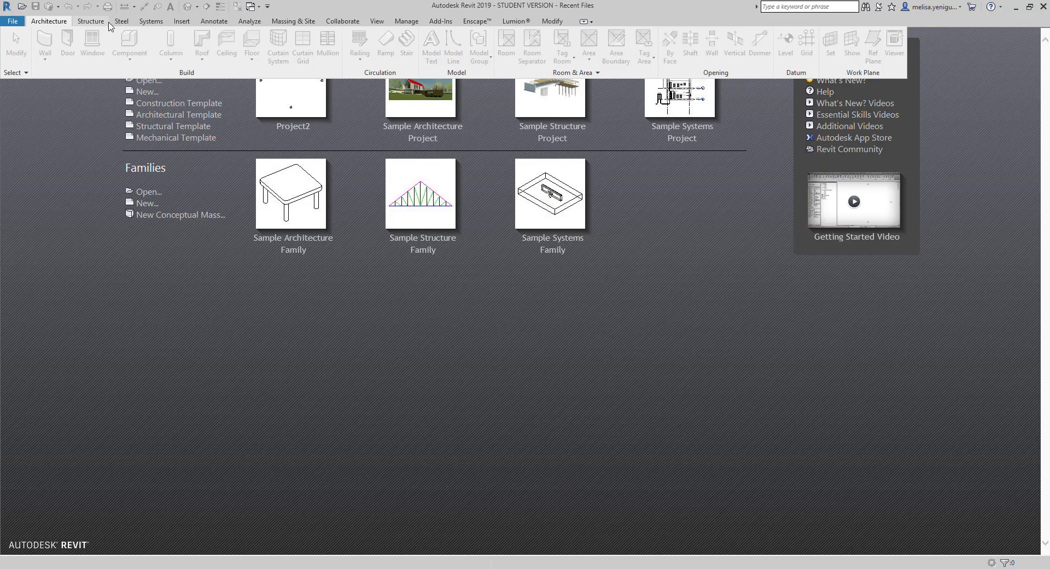
{"action": "left_click", "coordinate": [91, 22]}
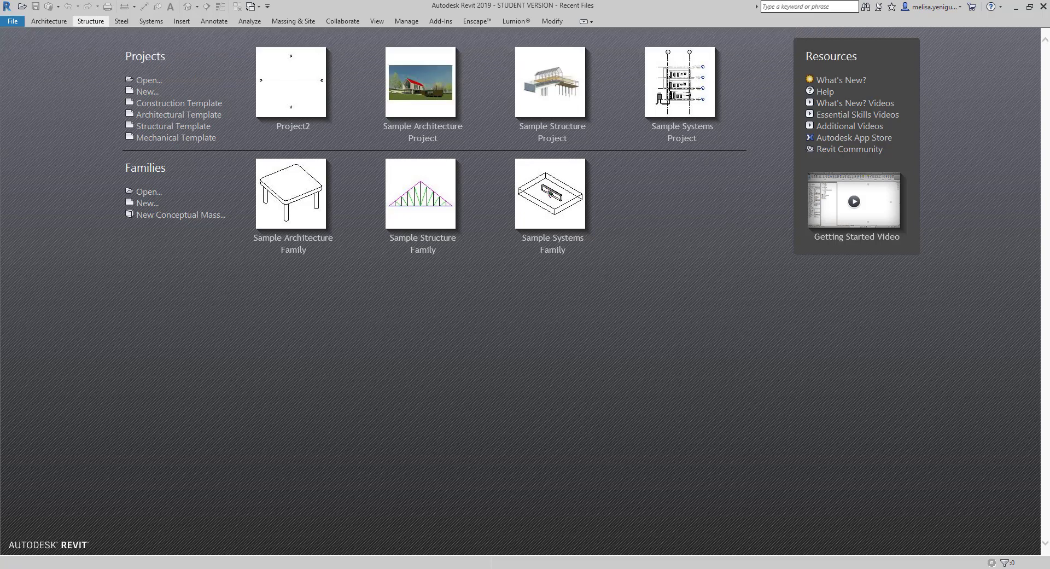
{"action": "left_click", "coordinate": [121, 20]}
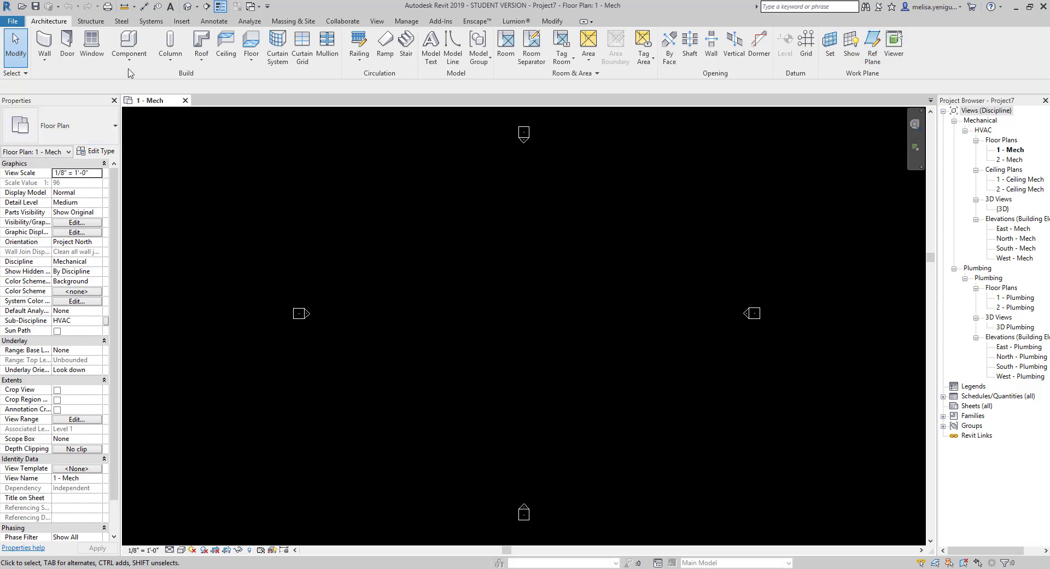
Step: Show the Structure tab's beam, column, truss and foundation tools
{"action": "left_click", "coordinate": [90, 22]}
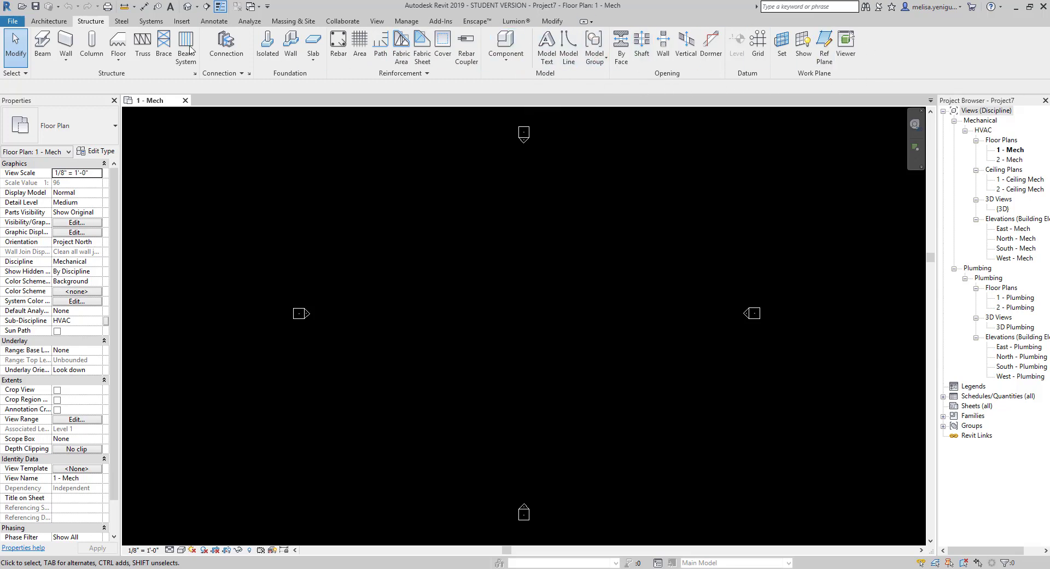
Step: Show the Steel tab's plate, bolt, weld and cut tools
{"action": "left_click", "coordinate": [124, 23]}
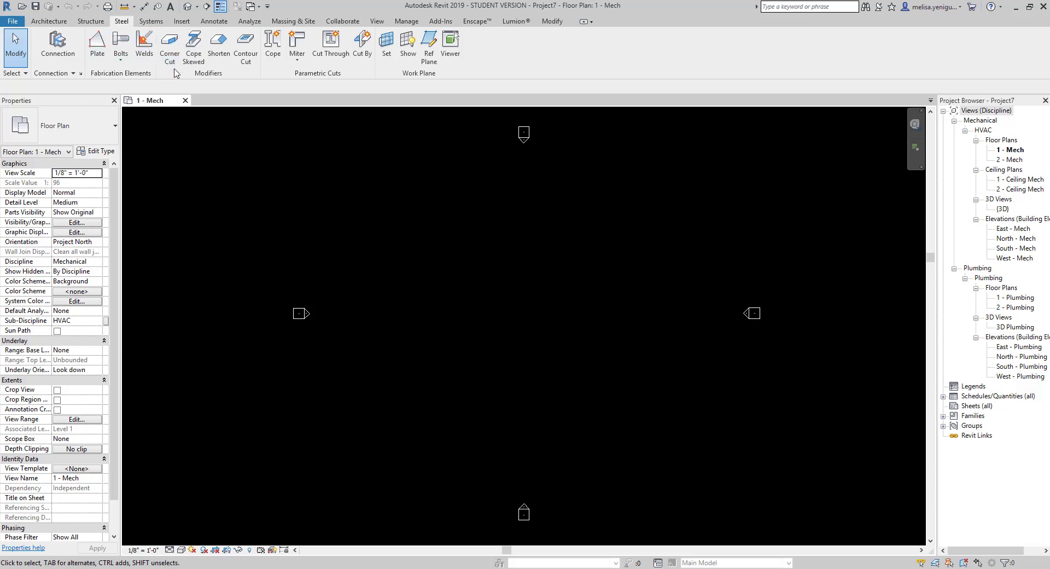
Step: Show the Systems tab with duct, pipe, conduit and lighting tools
{"action": "left_click", "coordinate": [152, 22]}
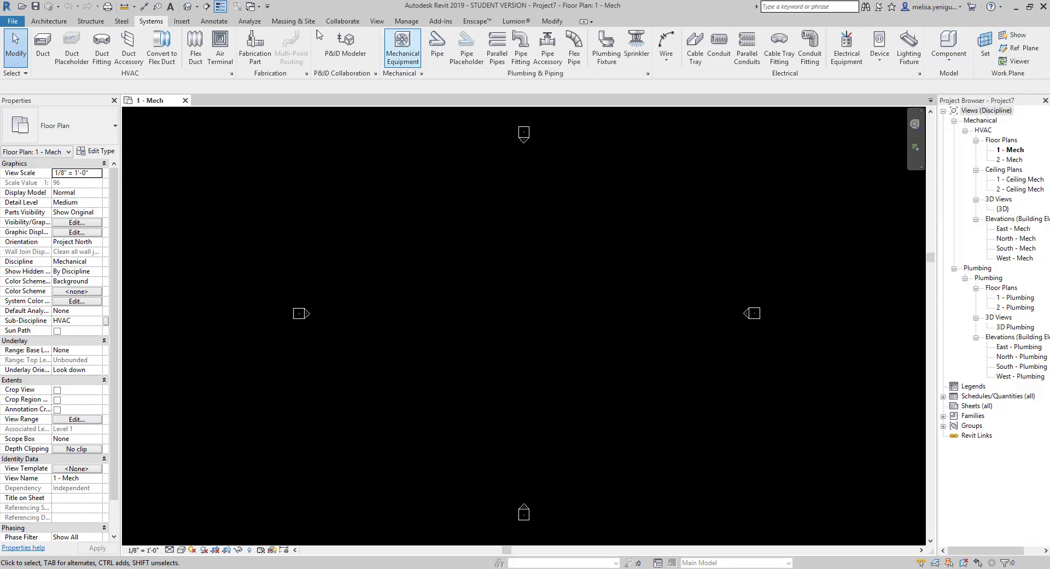
Step: Show the Insert tab's tools for linking and importing Revit, IFC and CAD files
{"action": "left_click", "coordinate": [182, 21]}
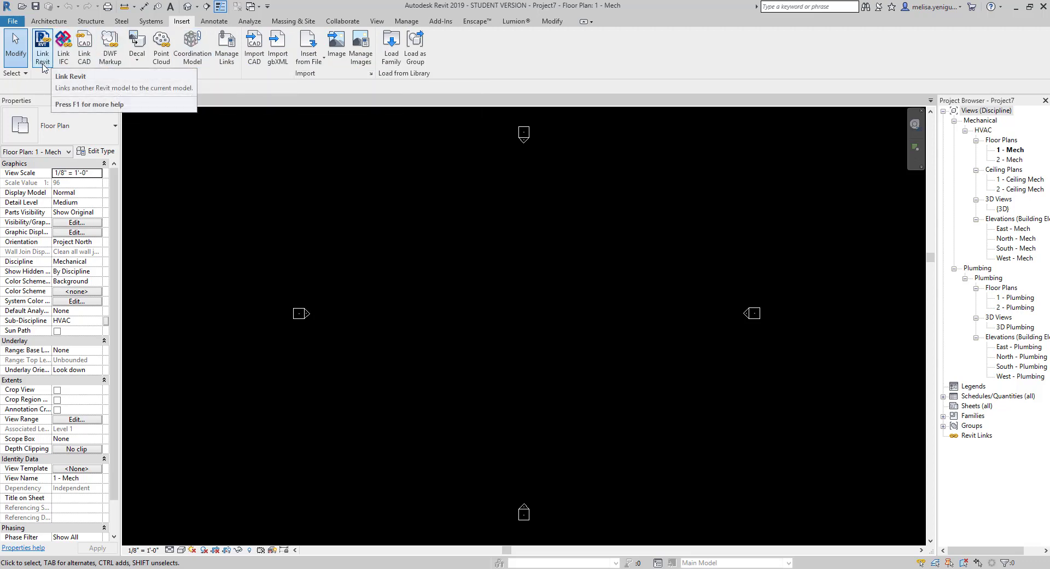
{"action": "mouse_move", "coordinate": [254, 54]}
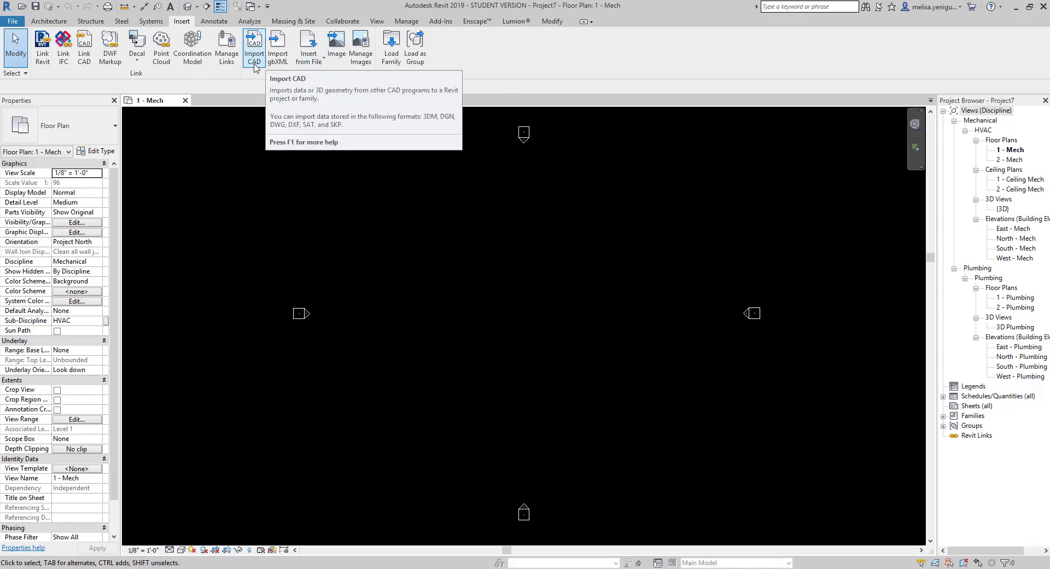
{"action": "left_click", "coordinate": [226, 63]}
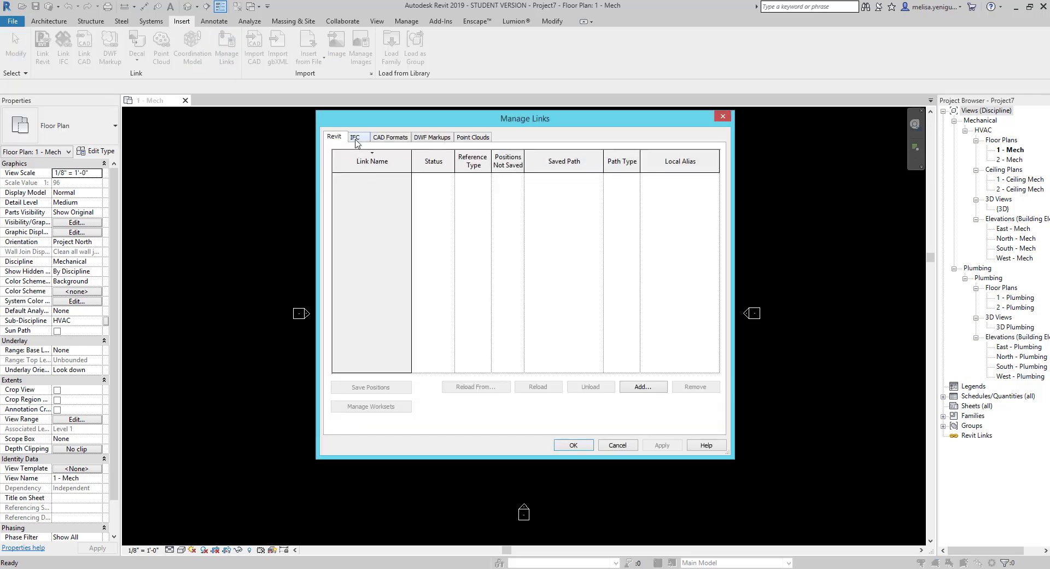
{"action": "left_click", "coordinate": [355, 140]}
{"action": "left_click", "coordinate": [393, 140]}
{"action": "left_click", "coordinate": [434, 140]}
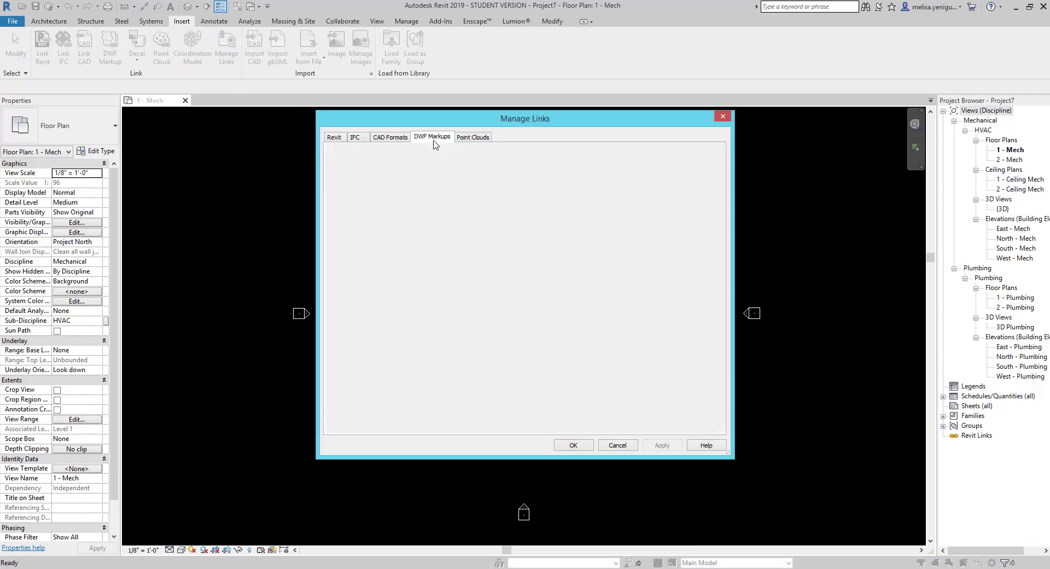
{"action": "left_click", "coordinate": [458, 140]}
{"action": "left_click", "coordinate": [335, 141]}
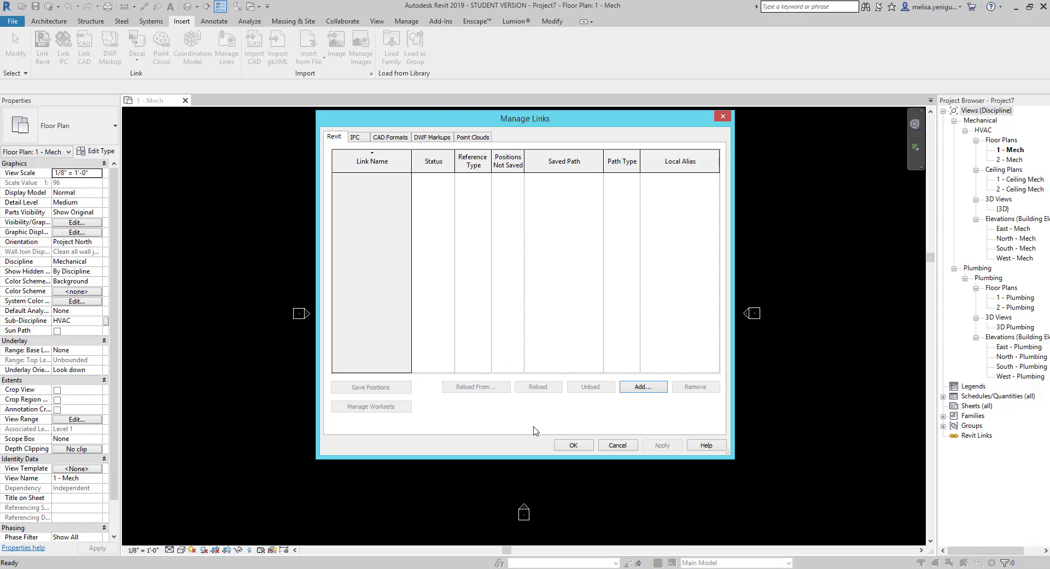
{"action": "left_click", "coordinate": [617, 445]}
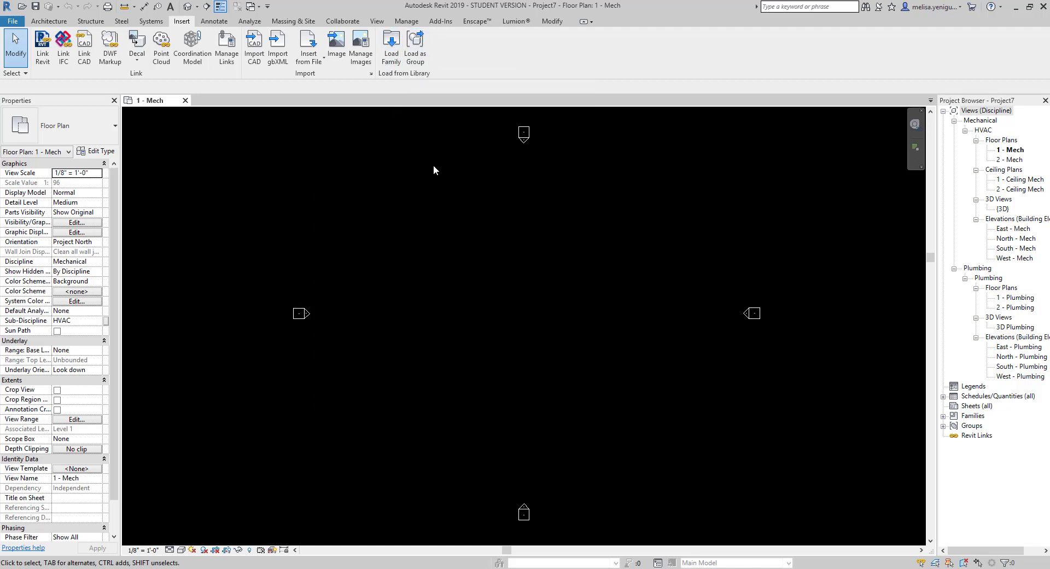
Step: Cancel a Load Family browse and switch to the Annotate tools
{"action": "left_click", "coordinate": [385, 65]}
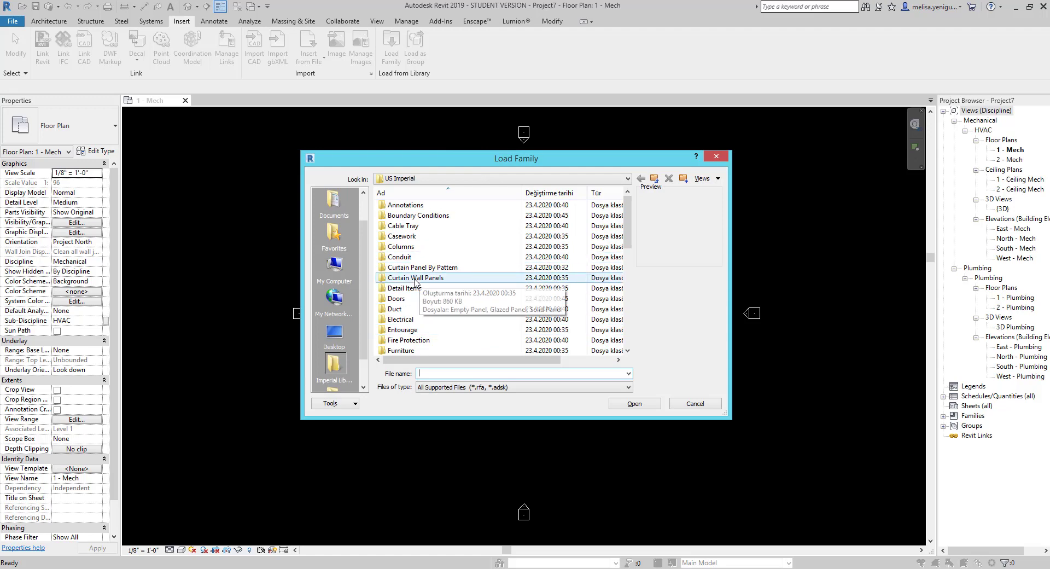
{"action": "left_click", "coordinate": [693, 404]}
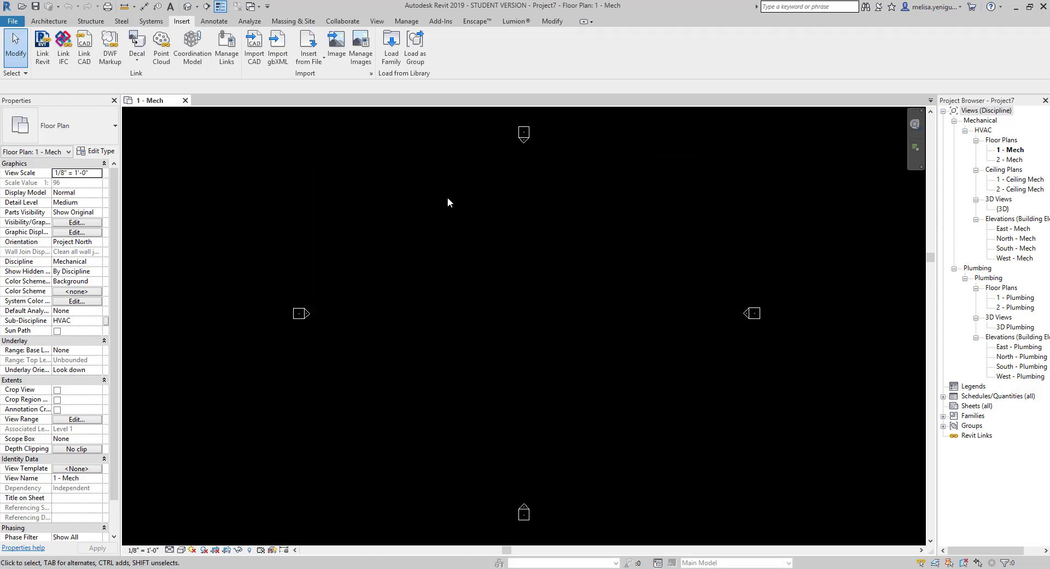
{"action": "left_click", "coordinate": [215, 23]}
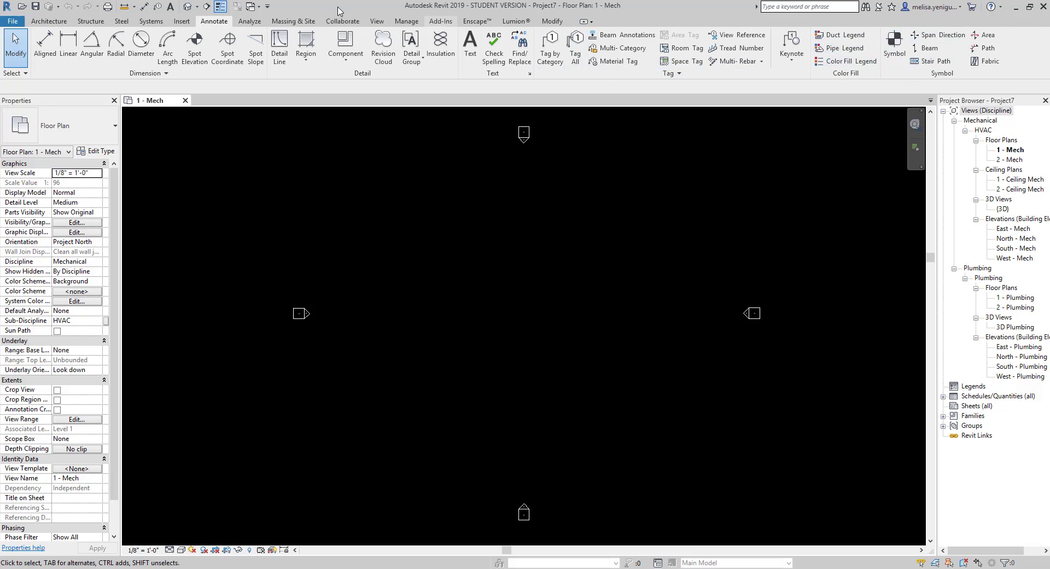
Step: Show the Analyze tab's spaces, zones, loads, system checks and energy analysis tools
{"action": "left_click", "coordinate": [250, 22]}
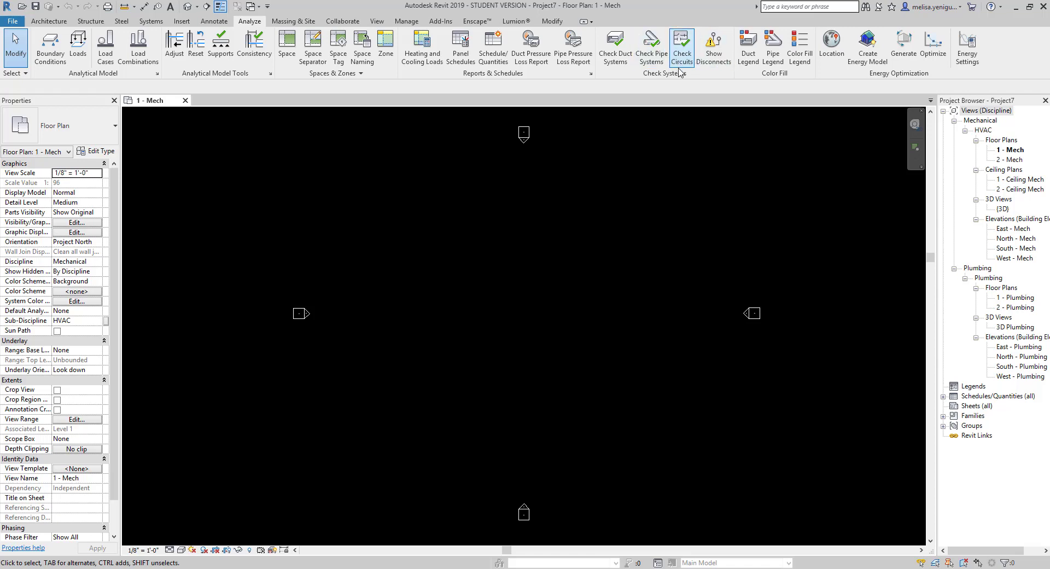
{"action": "left_click", "coordinate": [720, 63]}
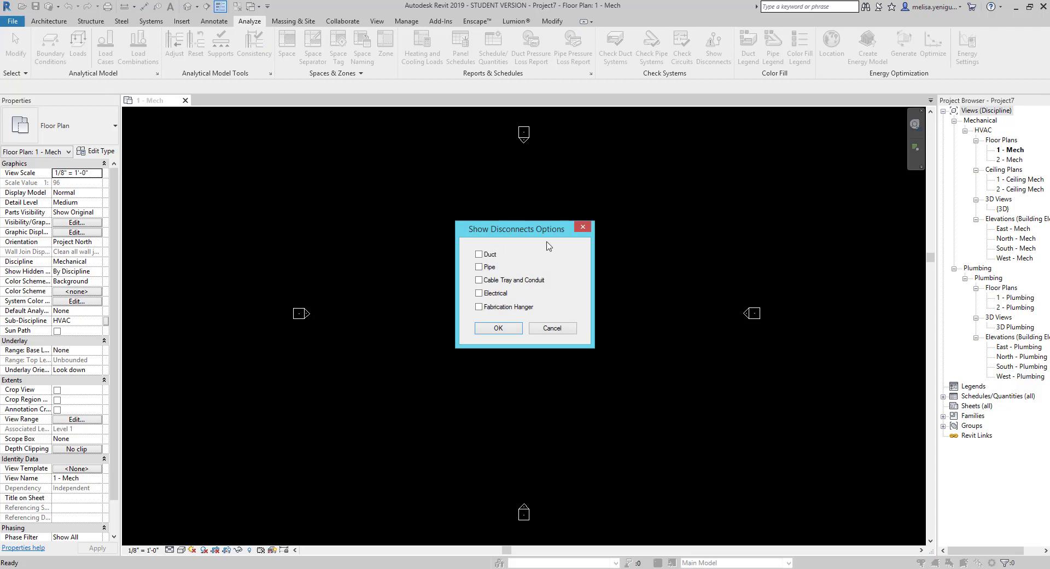
{"action": "left_click", "coordinate": [507, 308]}
{"action": "left_click", "coordinate": [507, 308]}
{"action": "left_click", "coordinate": [483, 259]}
{"action": "left_click", "coordinate": [479, 267]}
{"action": "left_click", "coordinate": [478, 281]}
{"action": "left_click", "coordinate": [478, 293]}
{"action": "left_click", "coordinate": [479, 307]}
{"action": "left_click", "coordinate": [479, 307]}
{"action": "left_click", "coordinate": [479, 293]}
{"action": "left_click", "coordinate": [479, 281]}
{"action": "left_click", "coordinate": [479, 267]}
{"action": "left_click", "coordinate": [480, 255]}
{"action": "left_click", "coordinate": [552, 330]}
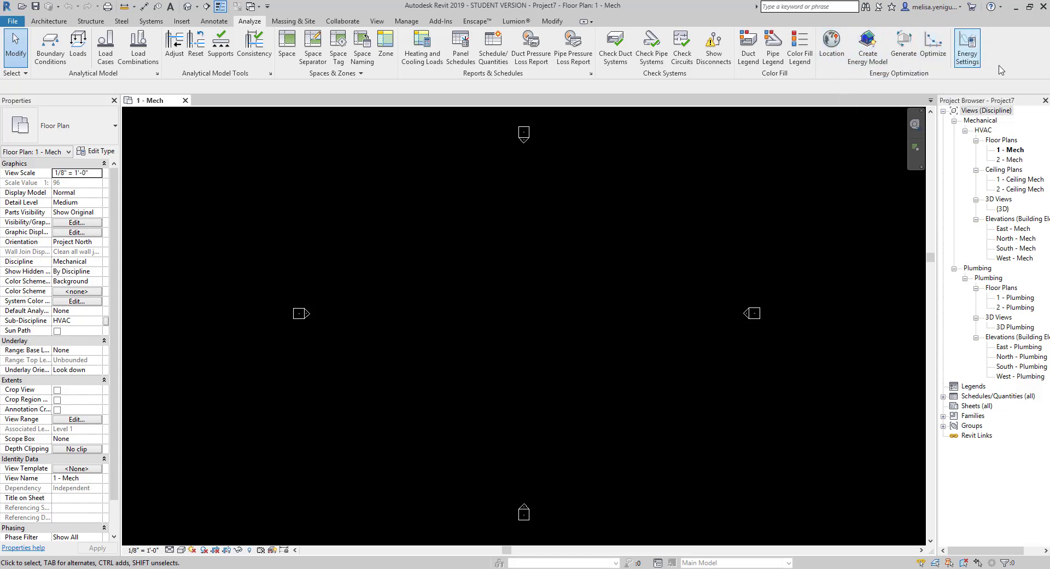
Step: Browse the Massing & Site, Collaborate and View tabs, then list the View Templates options
{"action": "left_click", "coordinate": [290, 24]}
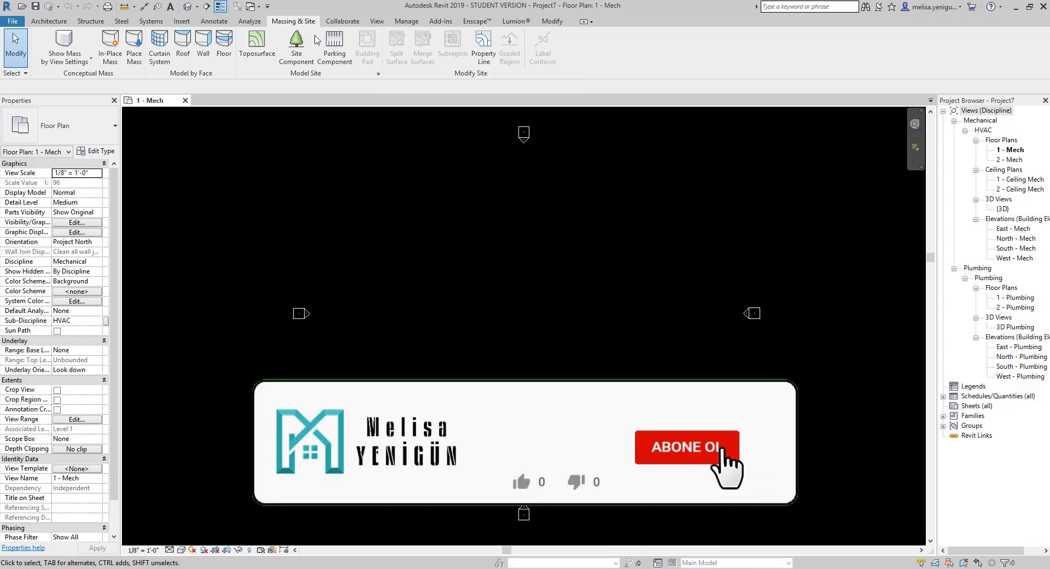
{"action": "left_click", "coordinate": [344, 23]}
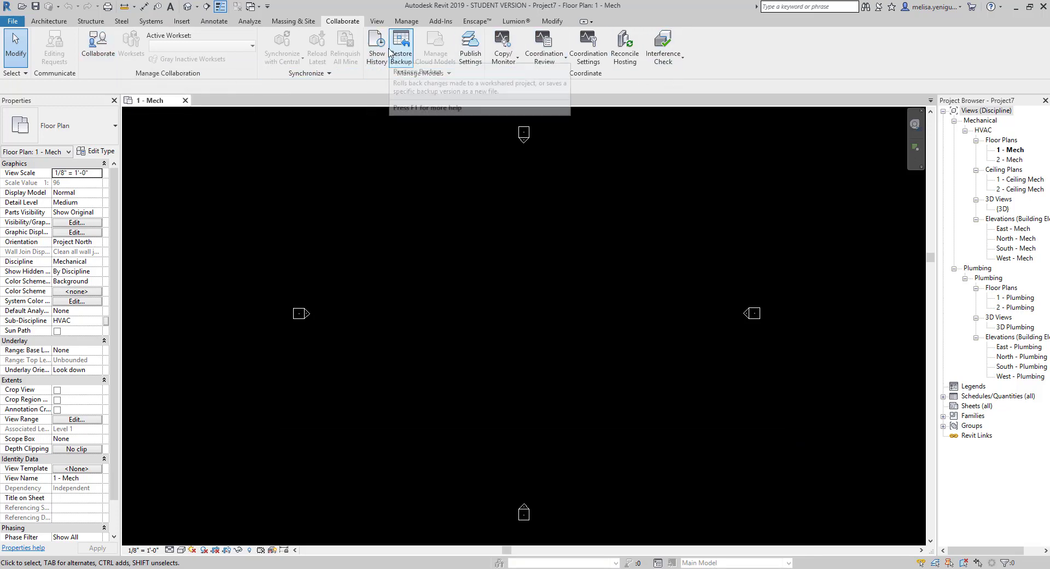
{"action": "left_click", "coordinate": [378, 22]}
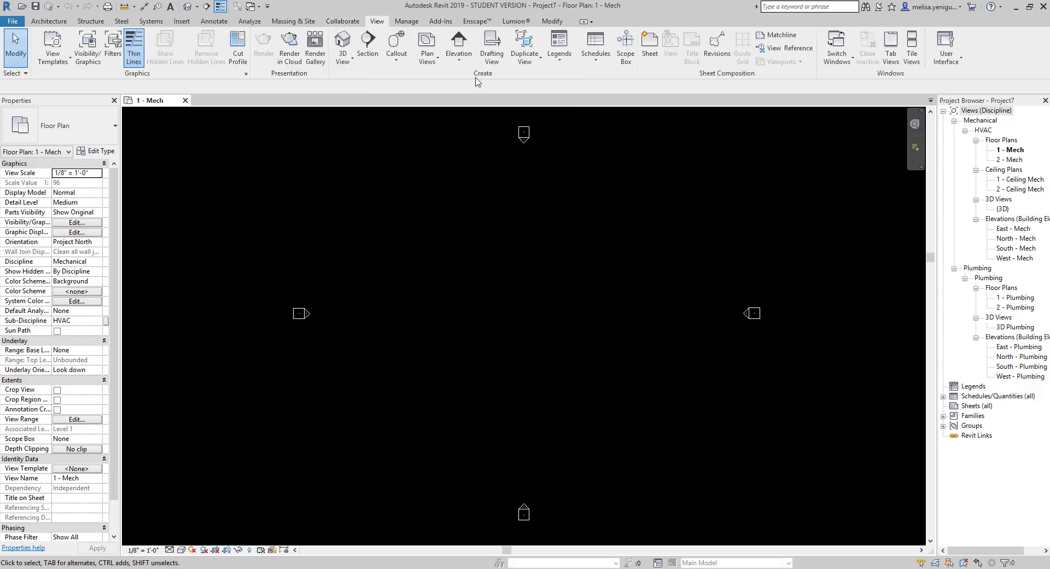
{"action": "left_click", "coordinate": [62, 60]}
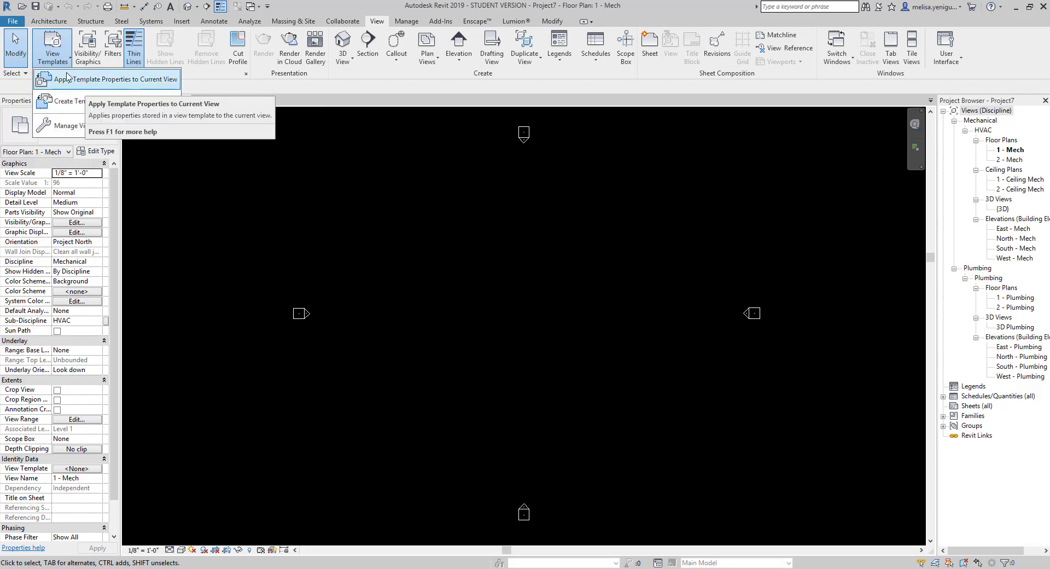
Step: In 1 - Mech's Visibility/Graphic Overrides, review Annotation, Analytical Model, Imported categories and Filters
{"action": "left_click", "coordinate": [89, 59]}
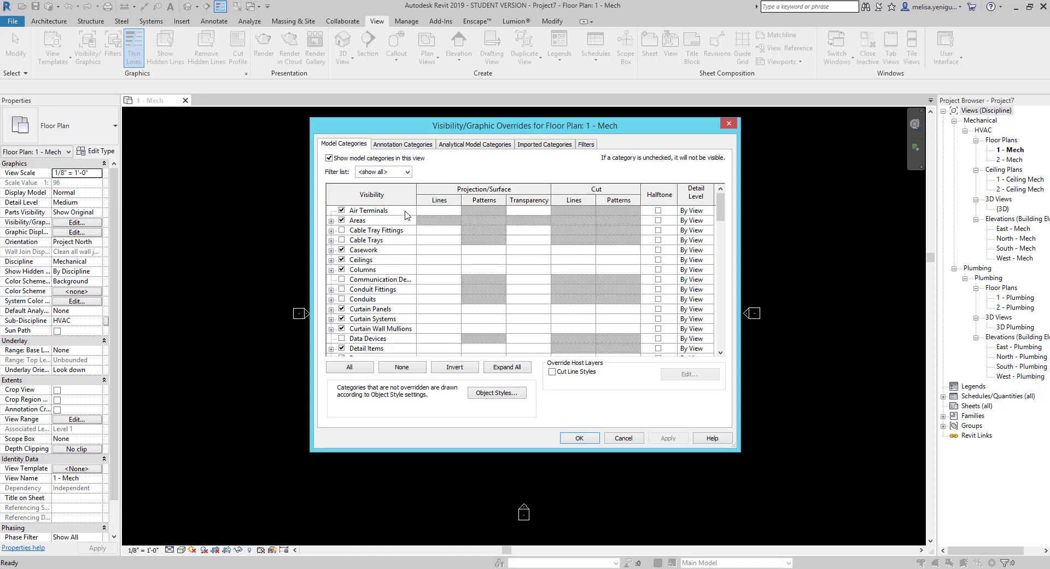
{"action": "left_click", "coordinate": [416, 146]}
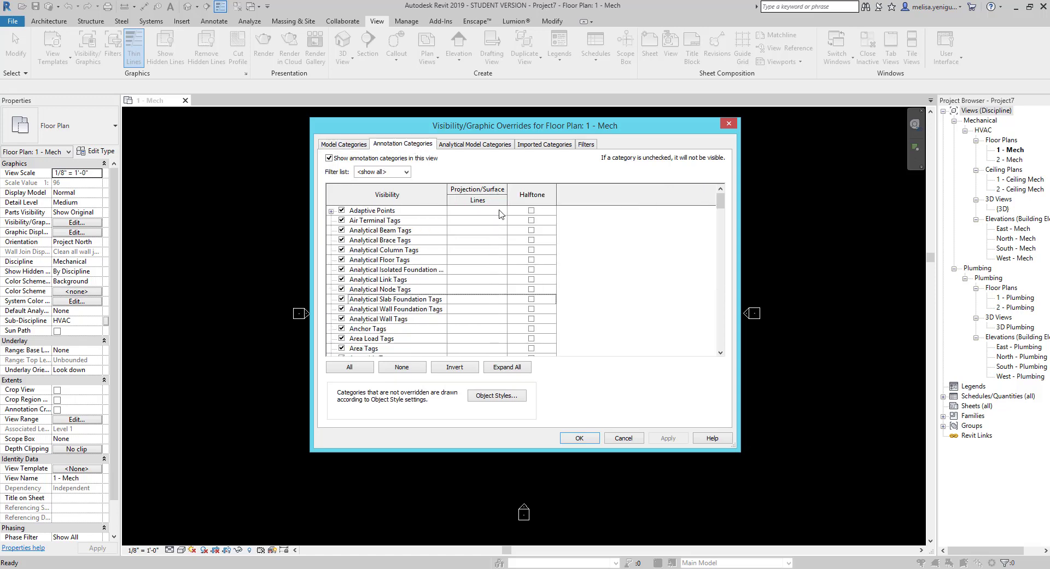
{"action": "left_click", "coordinate": [476, 146]}
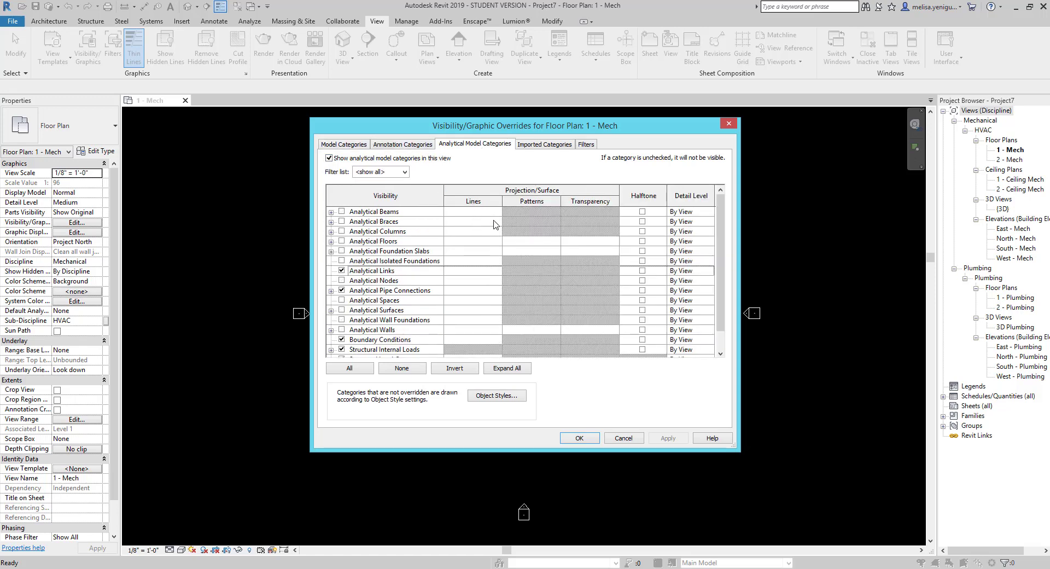
{"action": "left_click", "coordinate": [552, 149]}
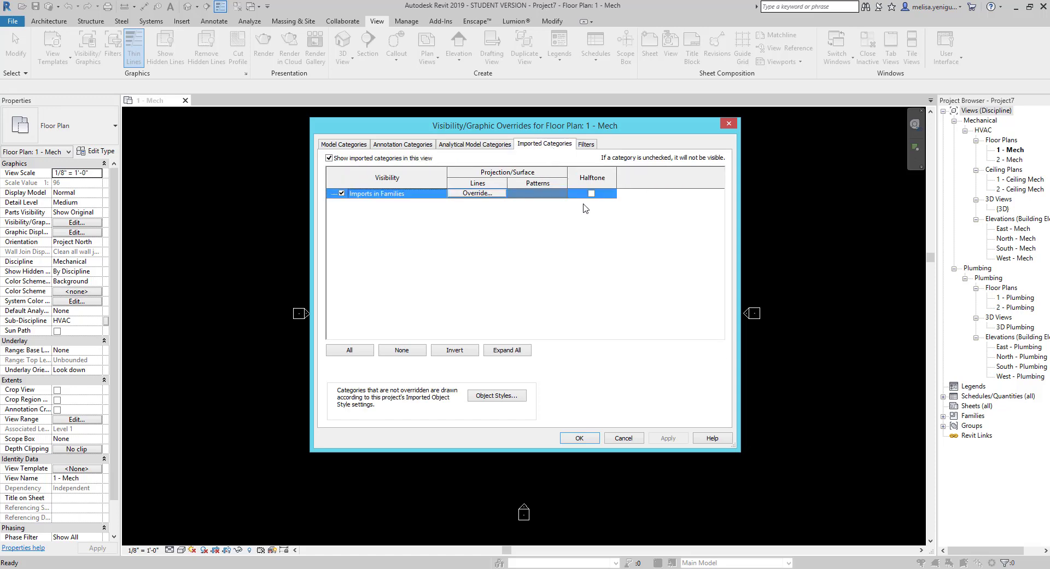
{"action": "left_click", "coordinate": [587, 146]}
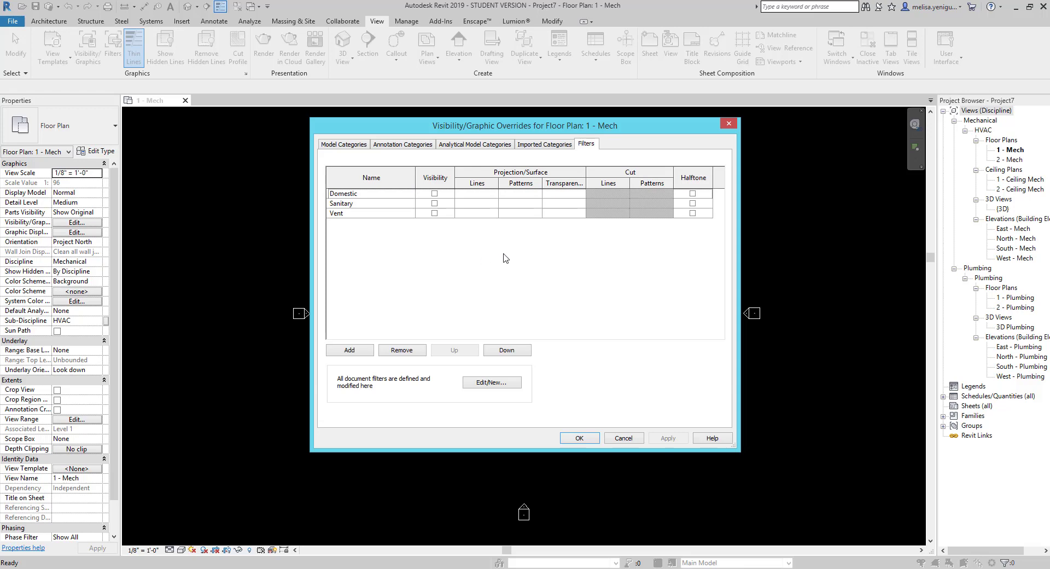
{"action": "left_click", "coordinate": [729, 123]}
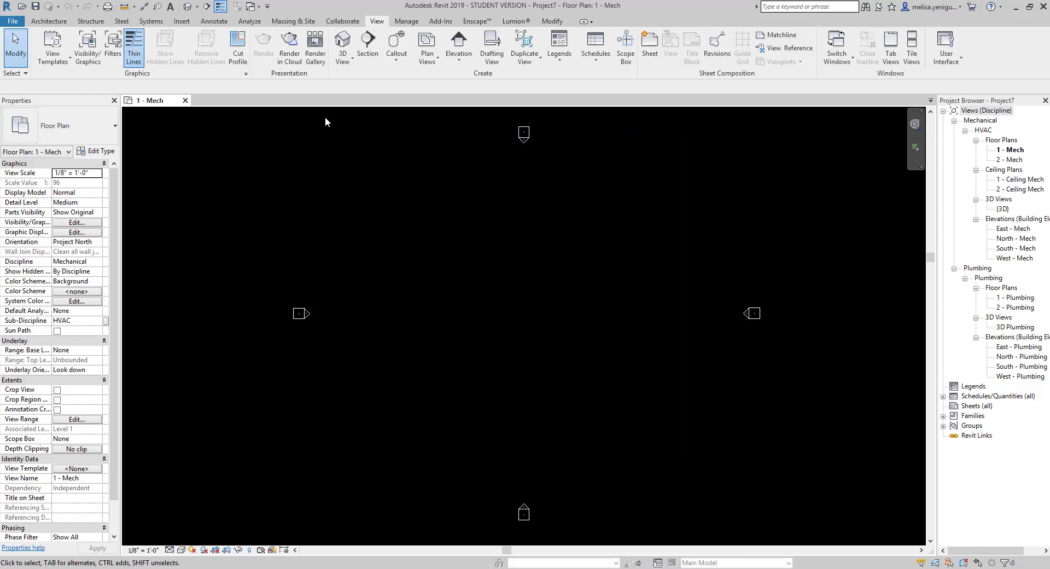
{"action": "left_click", "coordinate": [112, 55]}
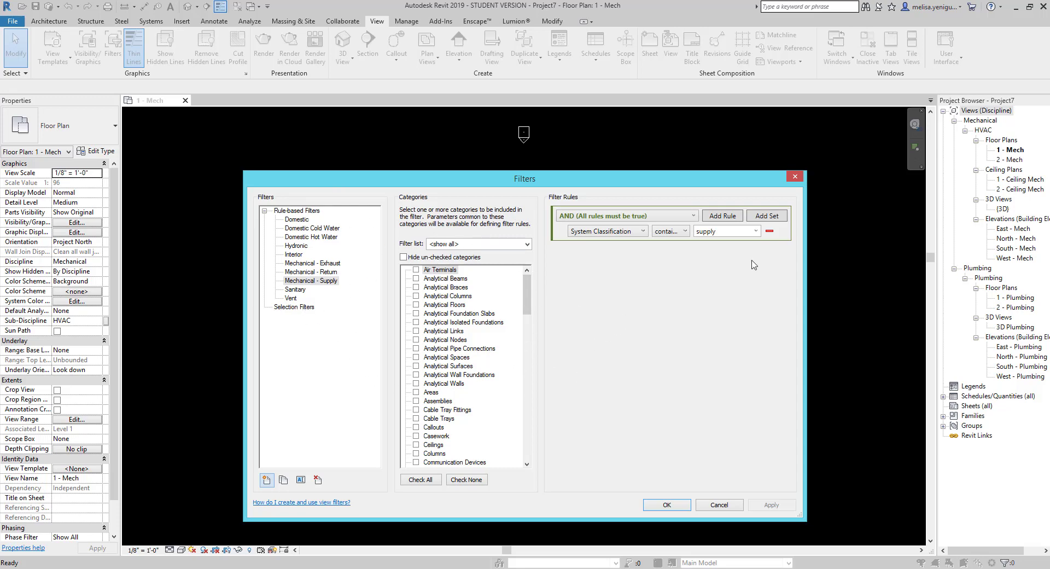
{"action": "left_click", "coordinate": [798, 179]}
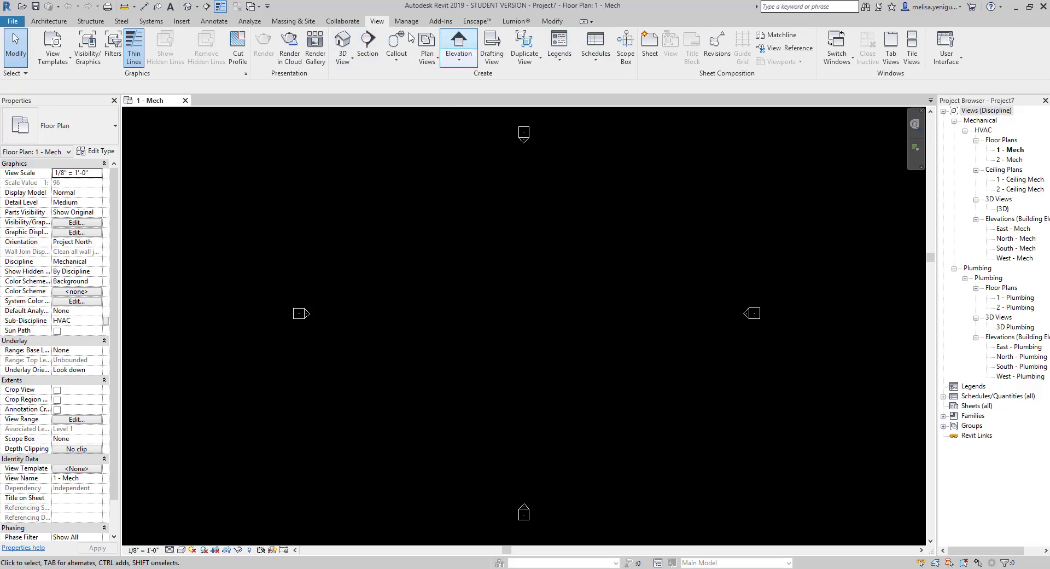
{"action": "left_click", "coordinate": [343, 41]}
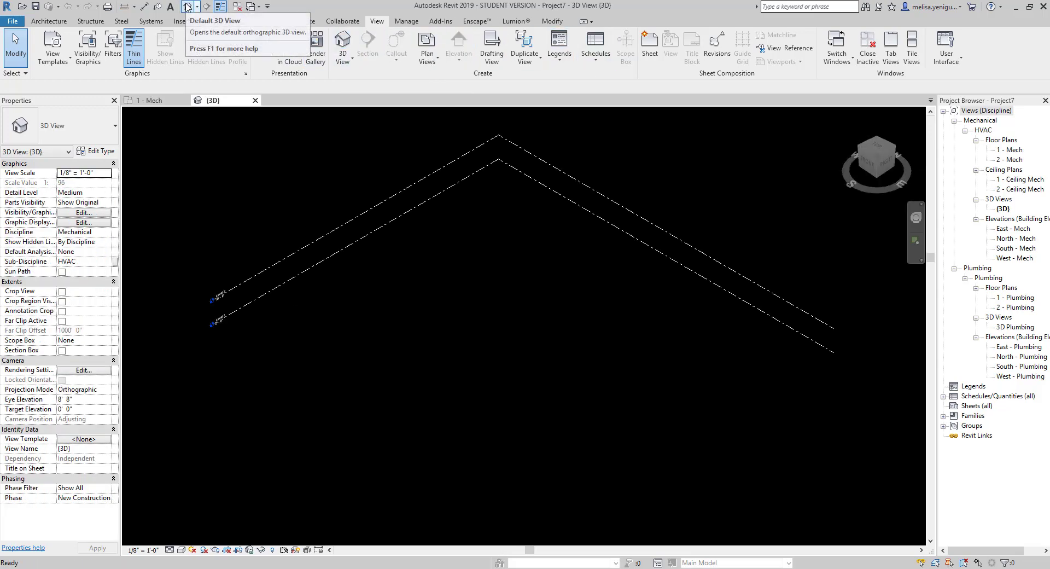
{"action": "left_click", "coordinate": [255, 100]}
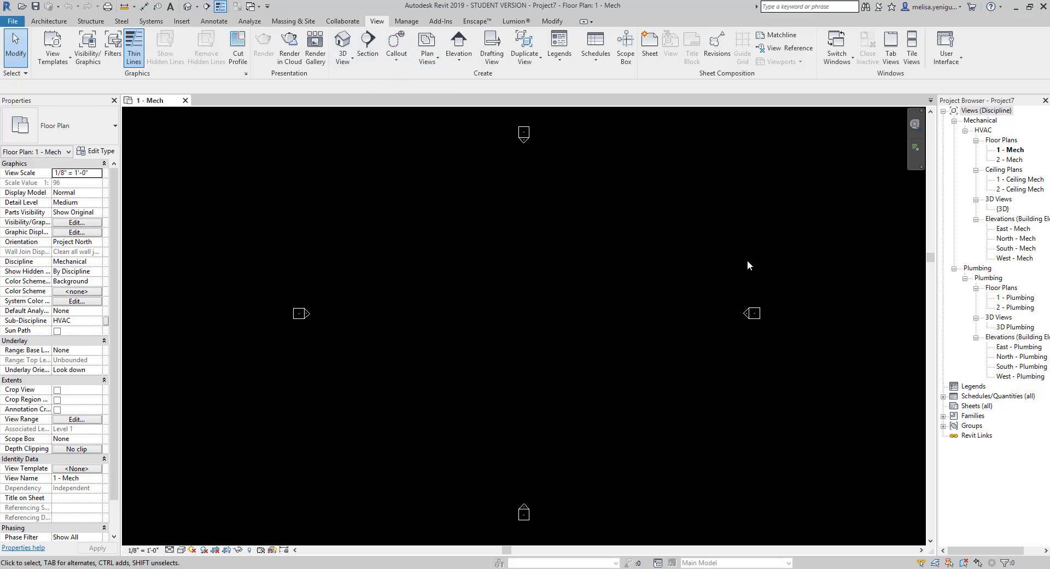
{"action": "left_click", "coordinate": [429, 61]}
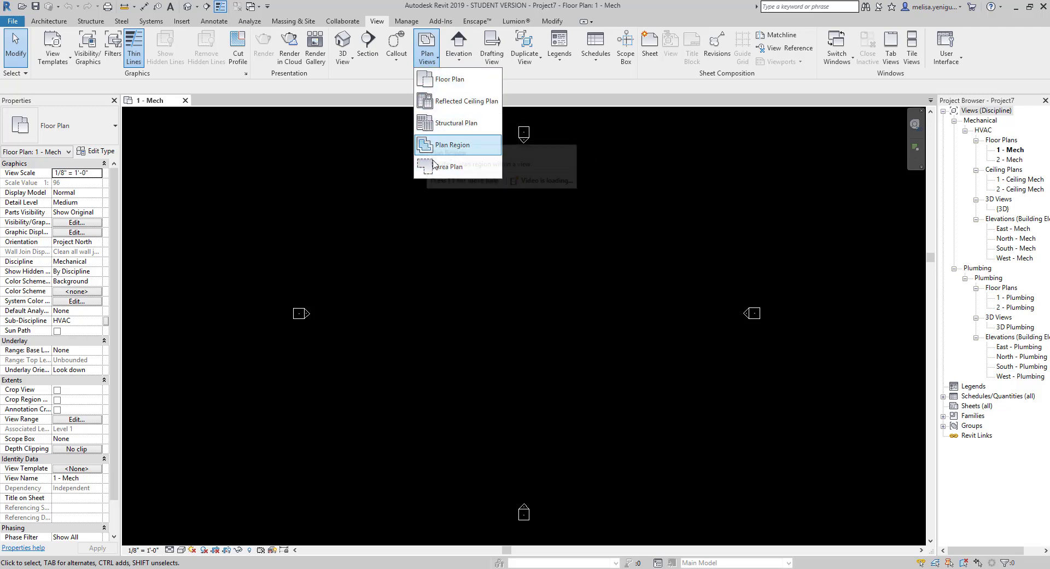
{"action": "left_click", "coordinate": [468, 85]}
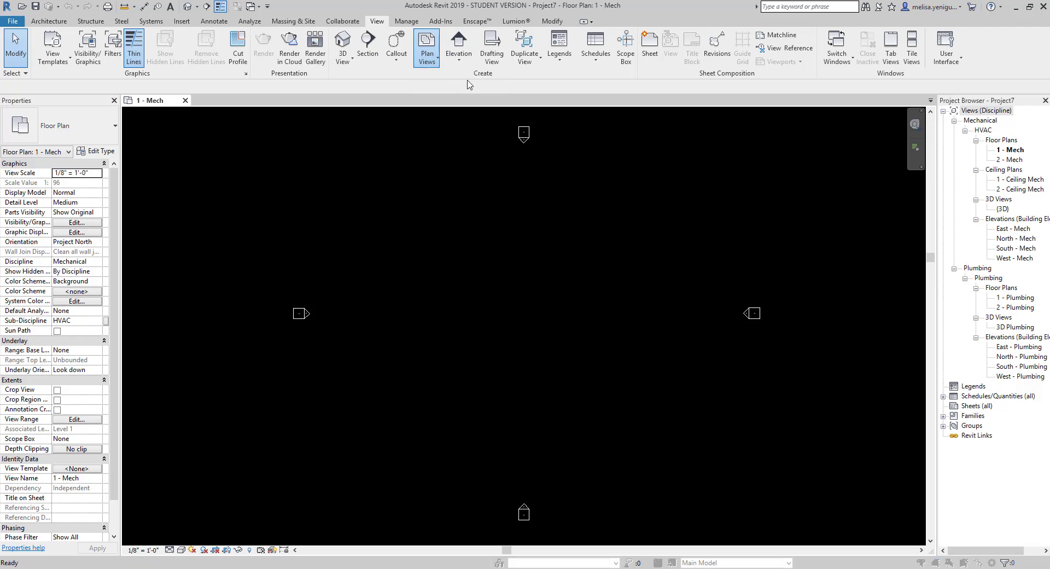
{"action": "left_click", "coordinate": [526, 197]}
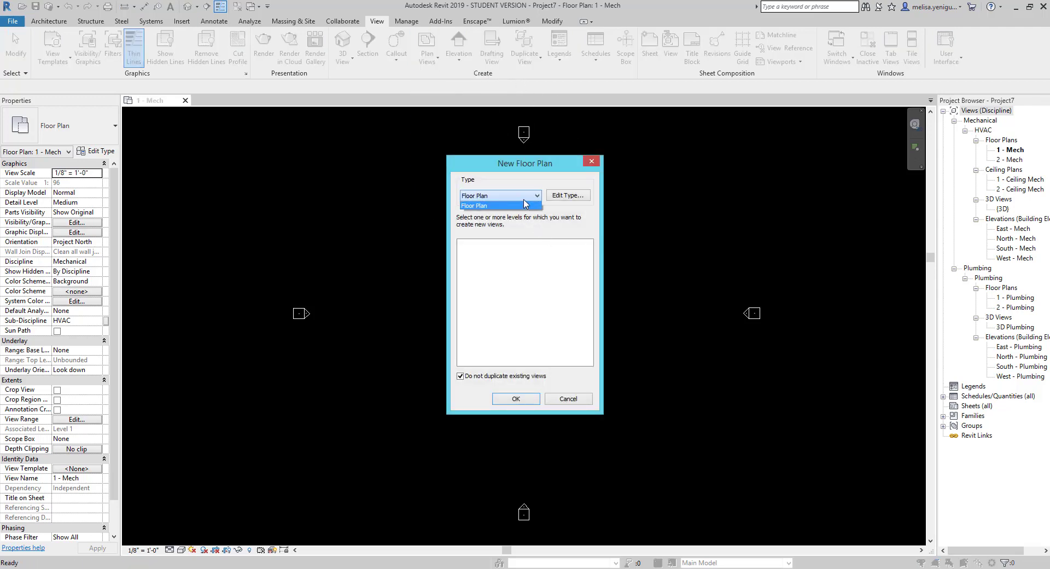
{"action": "left_click", "coordinate": [577, 403]}
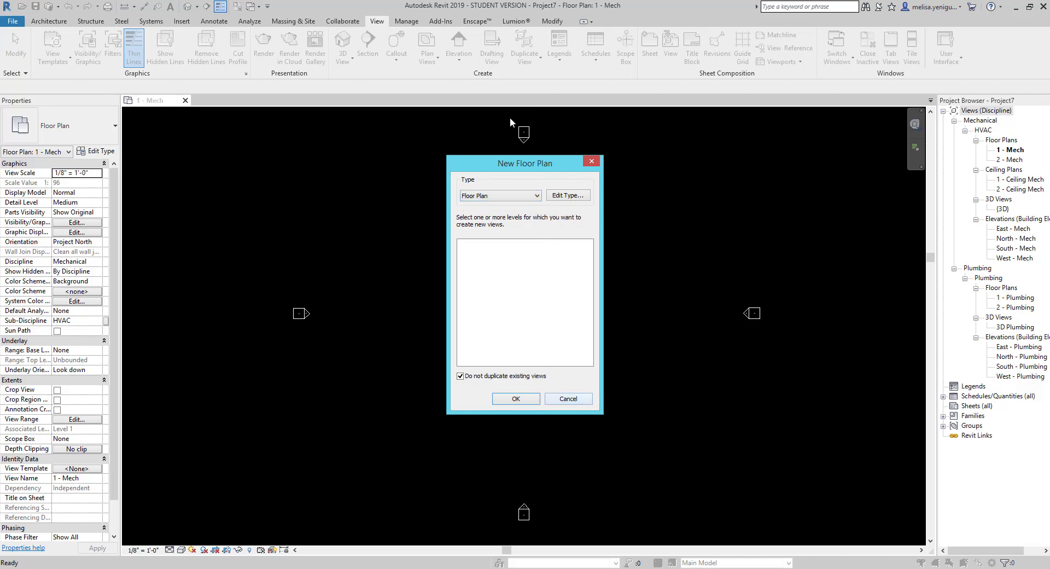
{"action": "left_click", "coordinate": [591, 161]}
{"action": "left_click", "coordinate": [459, 44]}
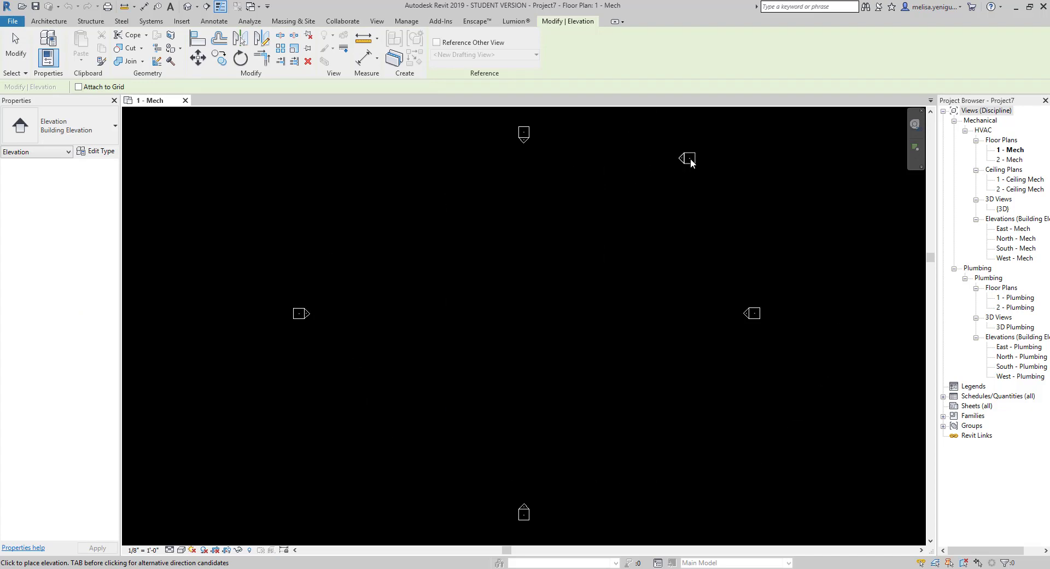
{"action": "key", "text": "Escape"}
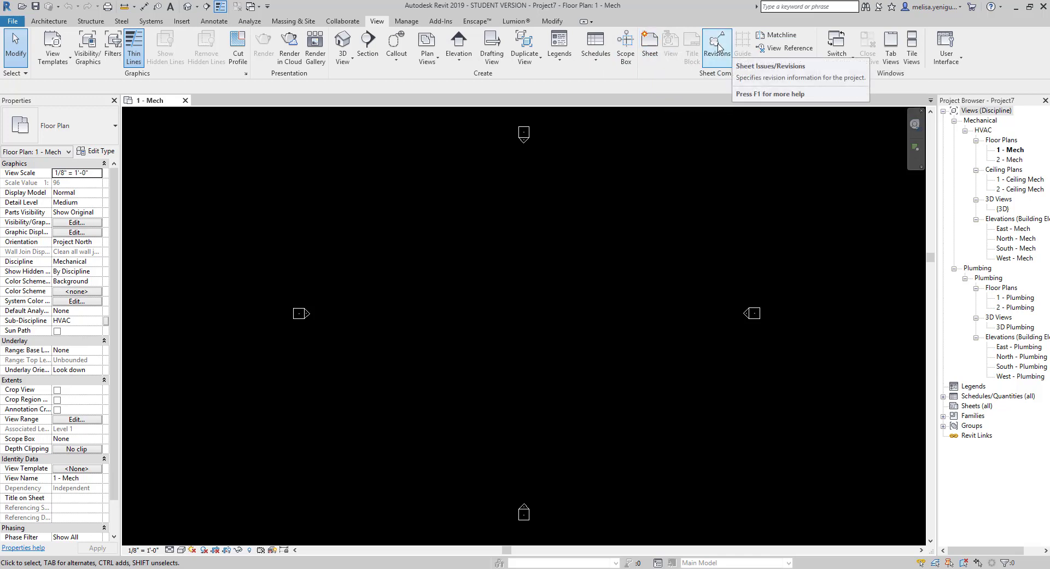
{"action": "mouse_move", "coordinate": [717, 47]}
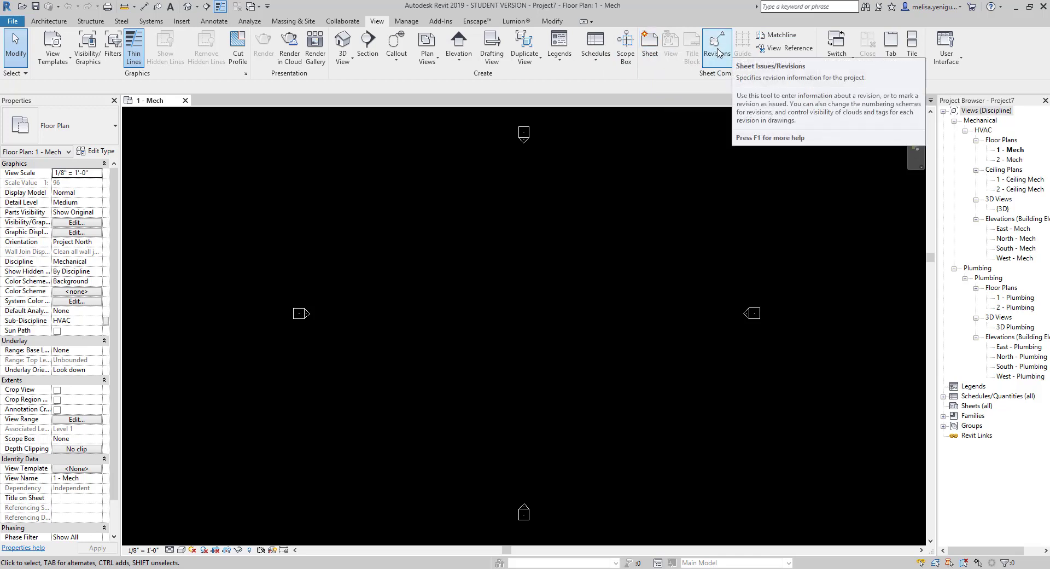
{"action": "left_click", "coordinate": [718, 53]}
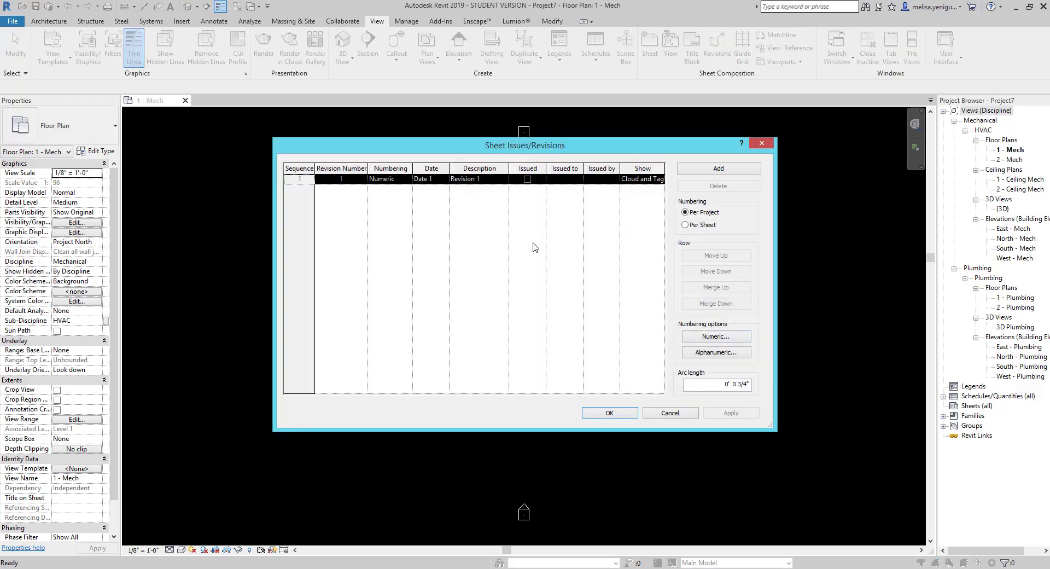
{"action": "left_click", "coordinate": [762, 144]}
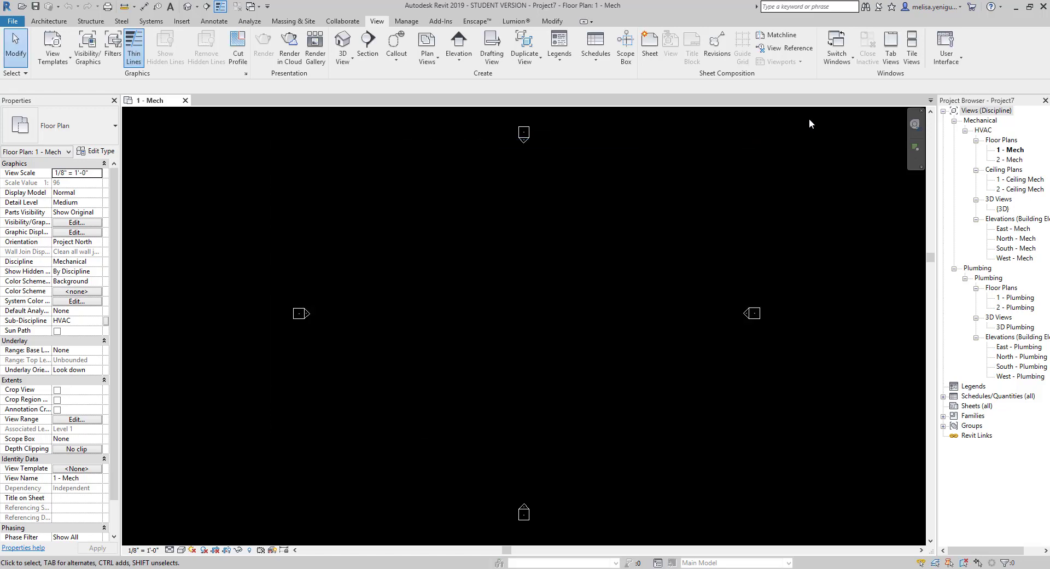
Step: Reopen the default {3D} view and tile it beside the 1 - Mech floor plan
{"action": "left_click", "coordinate": [845, 61]}
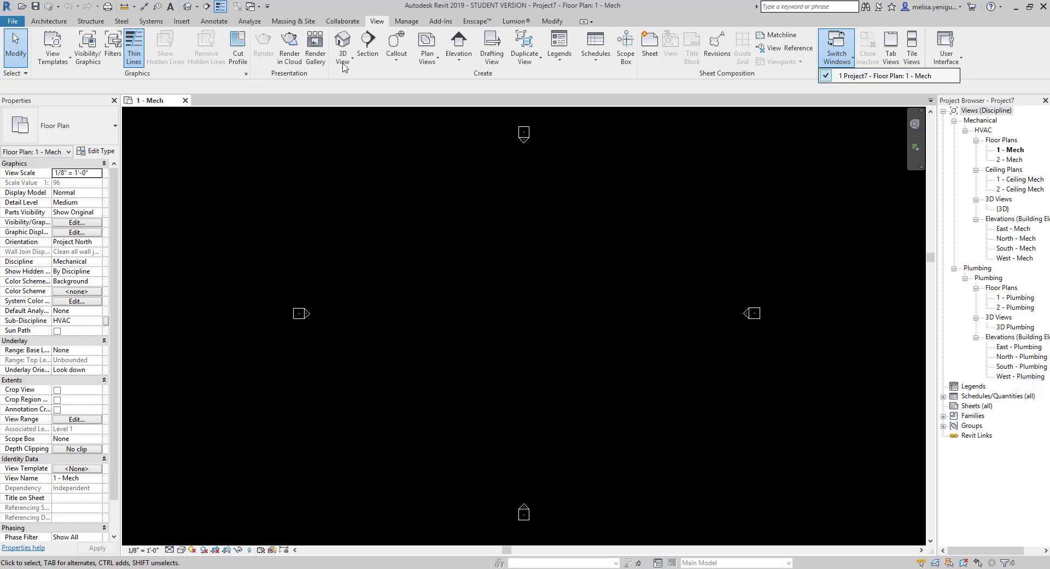
{"action": "left_click", "coordinate": [187, 6]}
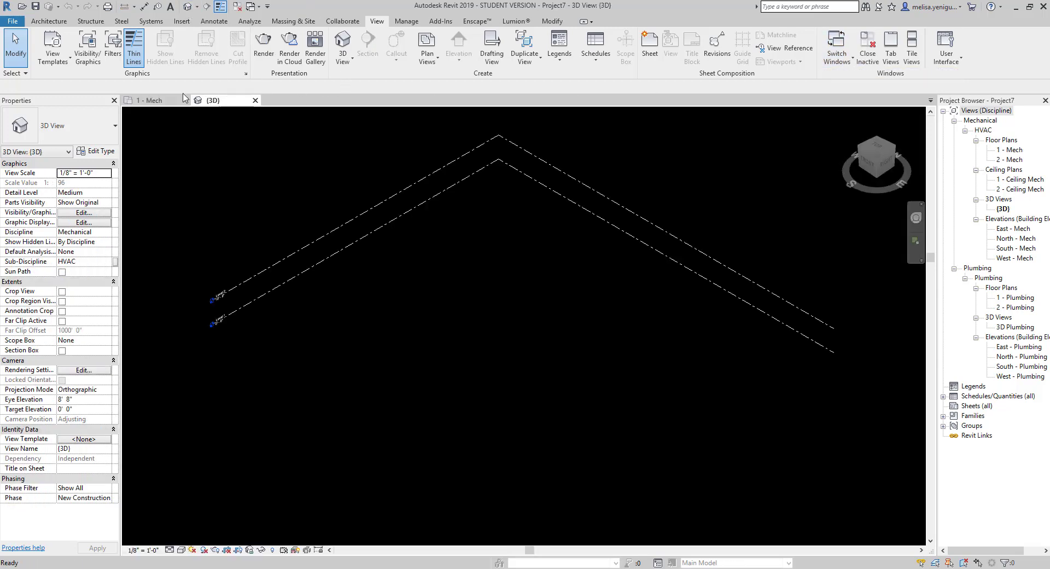
{"action": "left_click", "coordinate": [150, 100]}
{"action": "left_click", "coordinate": [214, 102]}
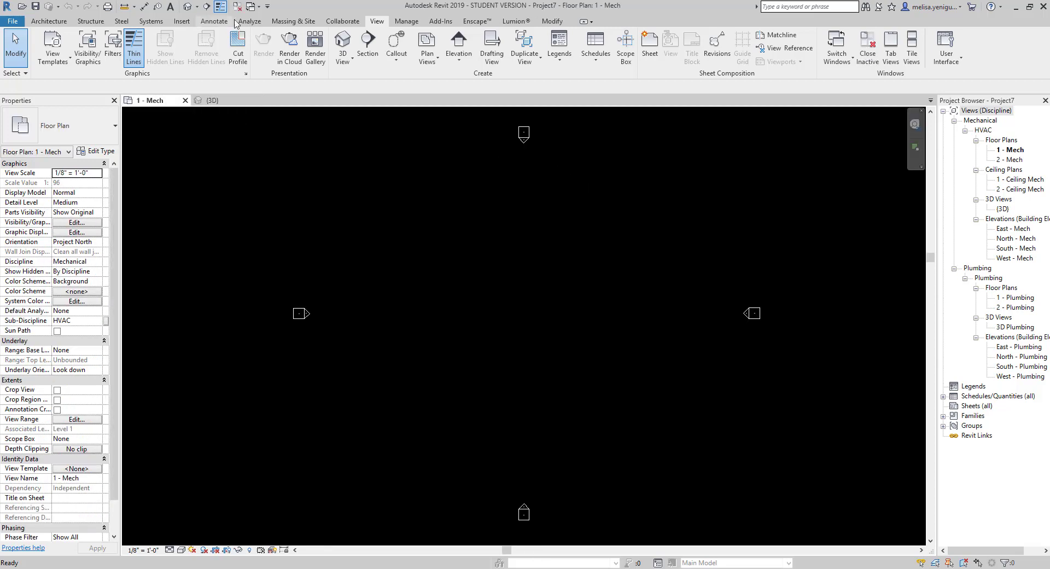
{"action": "left_click", "coordinate": [259, 6]}
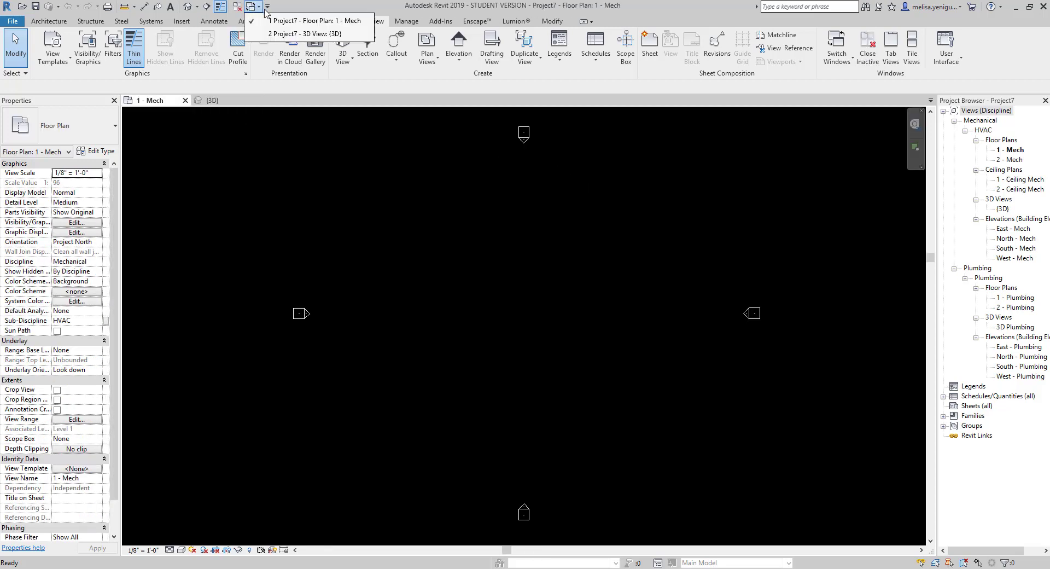
{"action": "left_click", "coordinate": [295, 36]}
{"action": "left_click", "coordinate": [259, 6]}
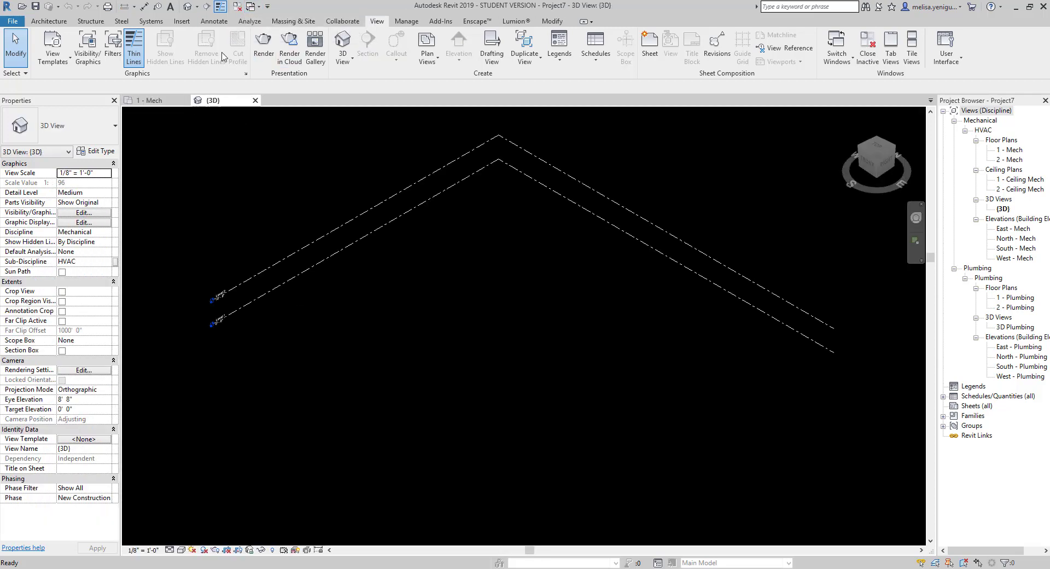
{"action": "left_click", "coordinate": [254, 100]}
{"action": "left_click", "coordinate": [837, 52]}
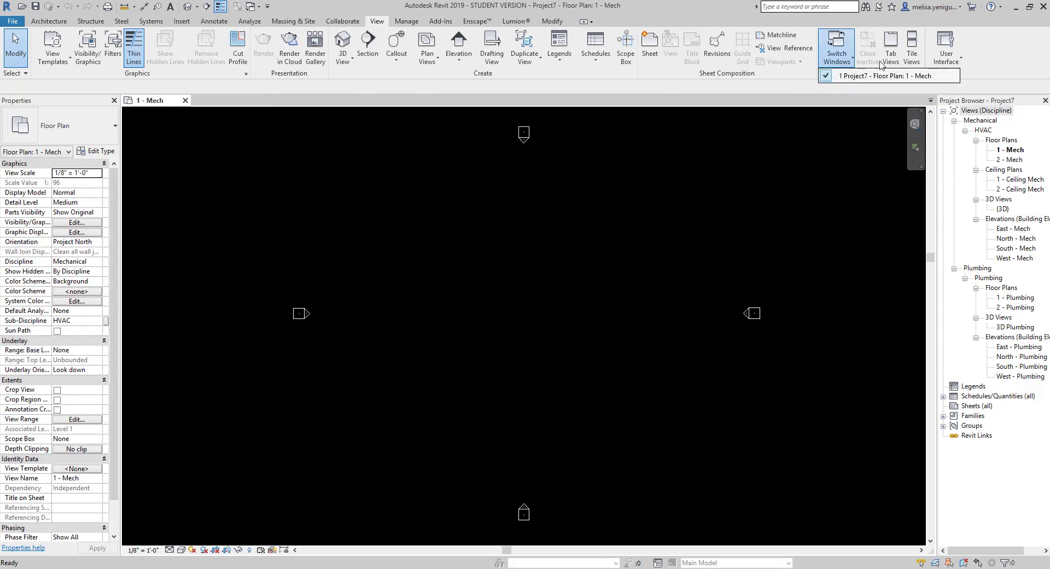
{"action": "left_click", "coordinate": [914, 57]}
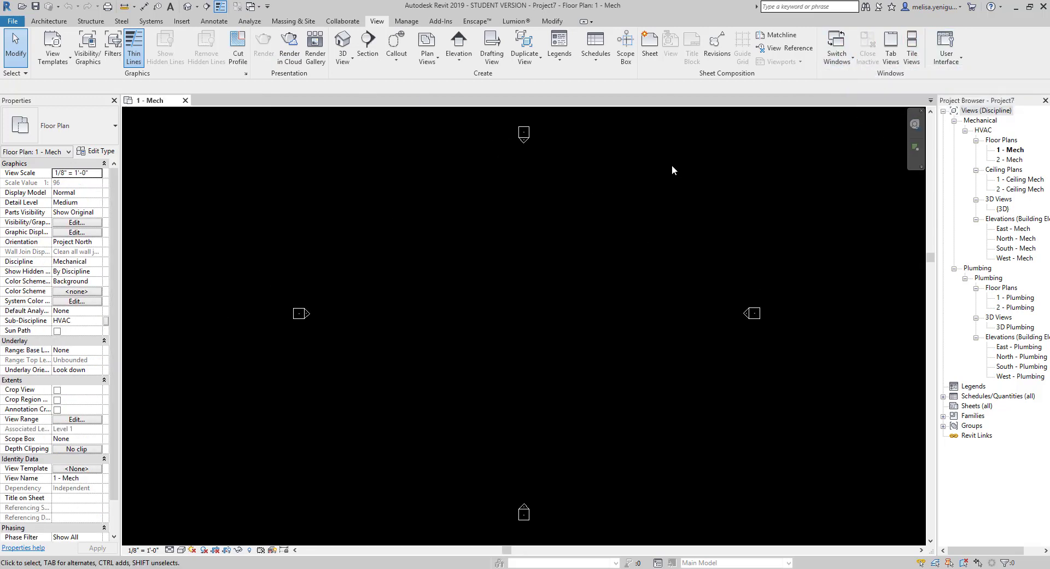
{"action": "left_click", "coordinate": [187, 6]}
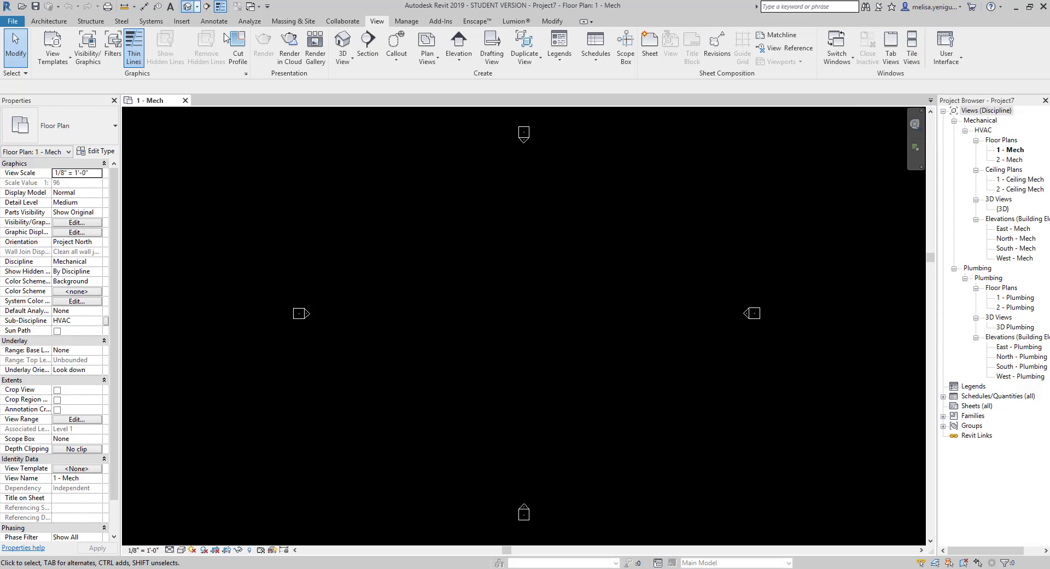
{"action": "left_click", "coordinate": [911, 60]}
Step: Switch from the 1 - Mech plan to the 3D view and pan the duct run toward the centre
{"action": "left_click", "coordinate": [538, 315]}
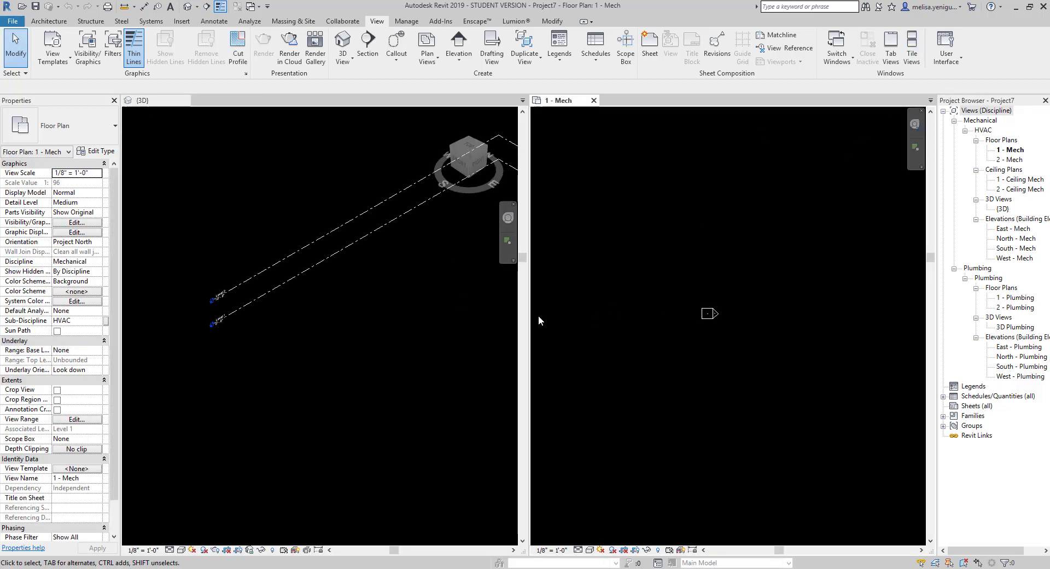
{"action": "left_click", "coordinate": [394, 277]}
{"action": "left_click", "coordinate": [663, 357]}
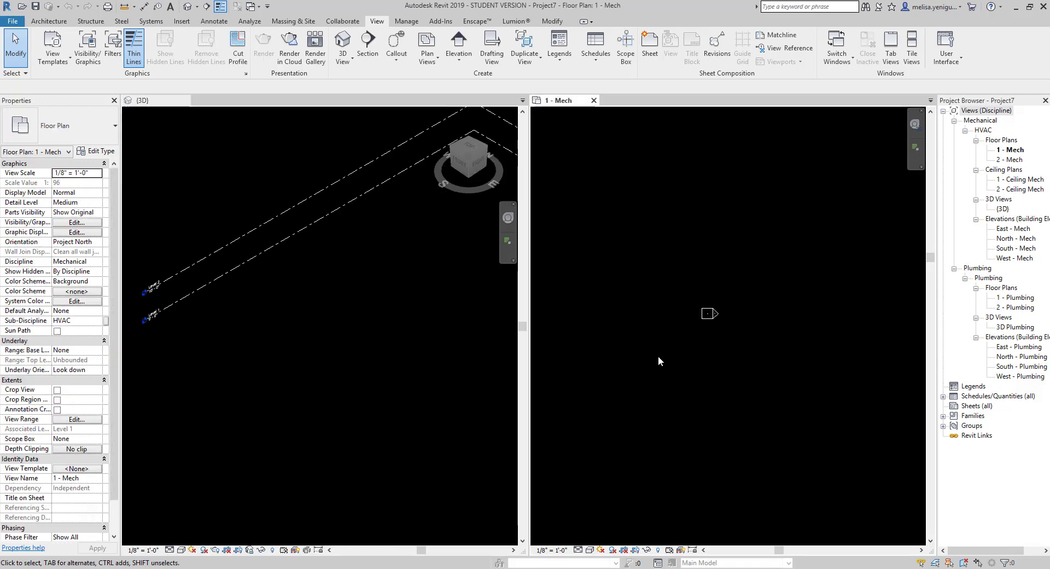
{"action": "middle_click_drag", "start_coordinate": [659, 355], "coordinate": [815, 373]}
{"action": "left_click", "coordinate": [344, 303]}
{"action": "middle_click_drag", "start_coordinate": [340, 298], "coordinate": [286, 294]}
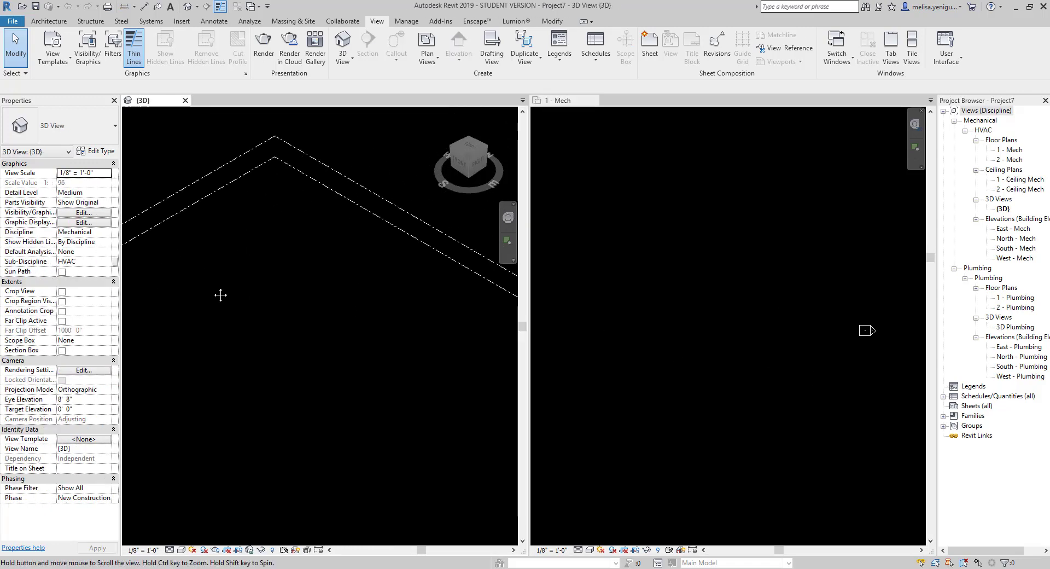
{"action": "scroll", "coordinate": [371, 293], "scroll_direction": "down", "scroll_amount": 2}
{"action": "middle_click_drag", "start_coordinate": [370, 292], "coordinate": [290, 342]}
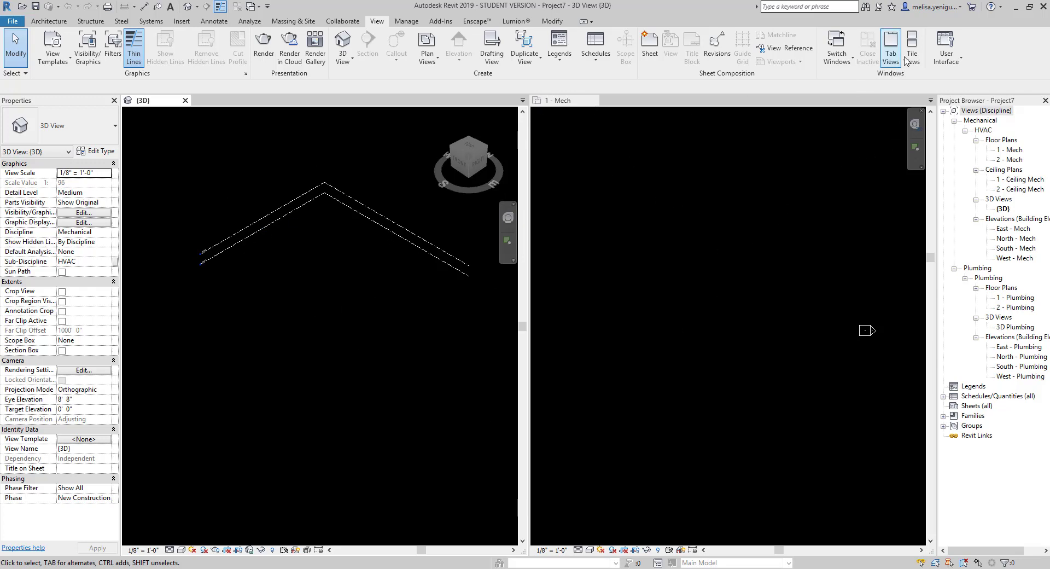
Step: Toggle Properties off and on and System Browser on and off, then close the {3D} view
{"action": "left_click", "coordinate": [955, 64]}
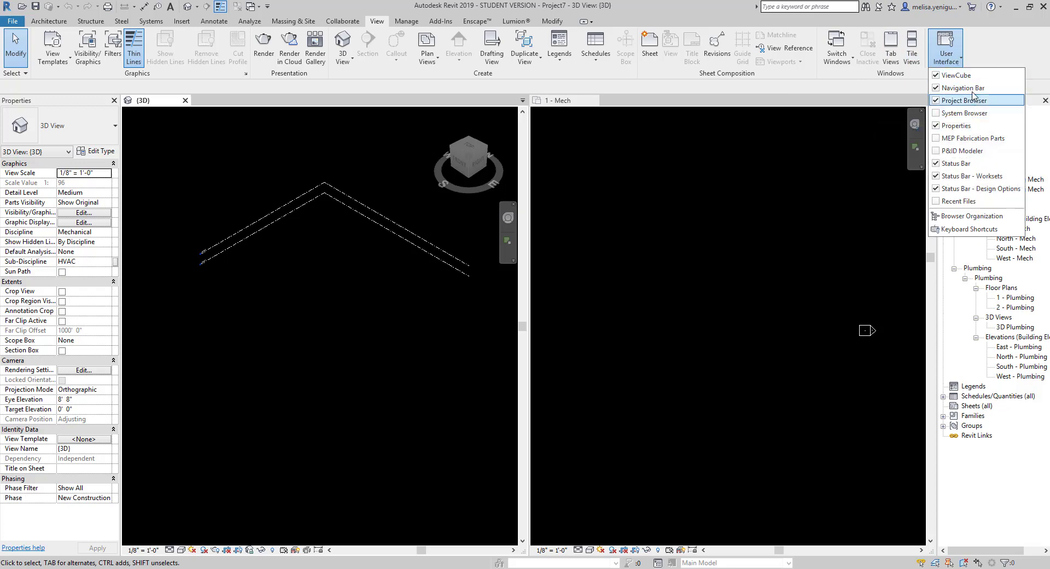
{"action": "left_click", "coordinate": [936, 127]}
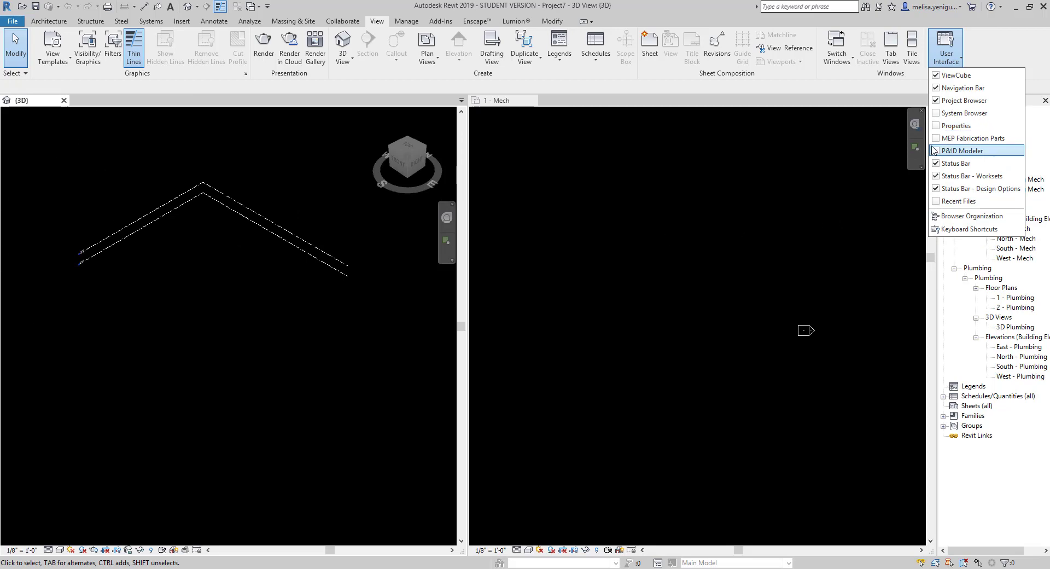
{"action": "left_click", "coordinate": [936, 126]}
{"action": "left_click", "coordinate": [958, 62]}
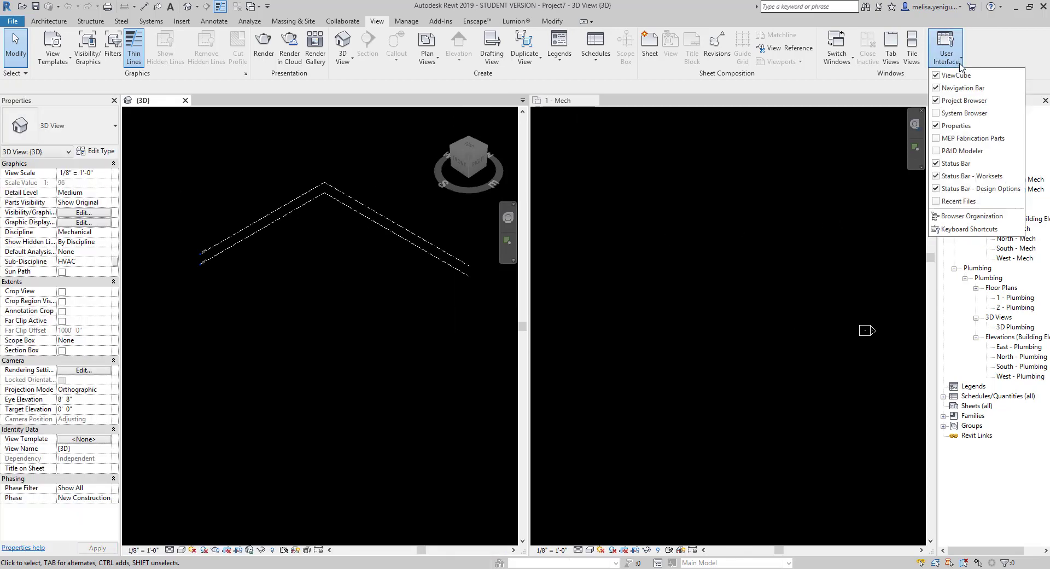
{"action": "left_click", "coordinate": [938, 113]}
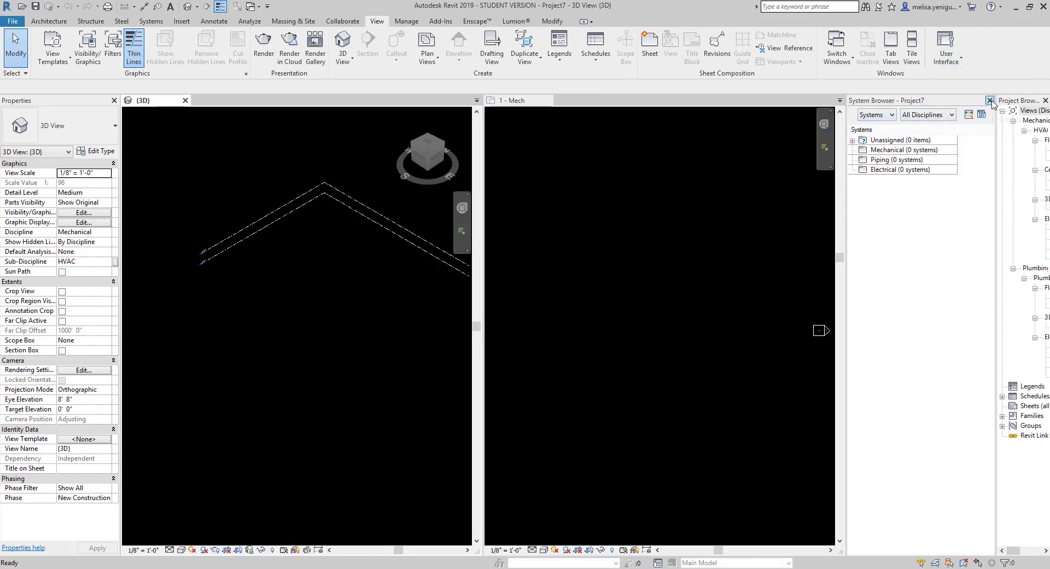
{"action": "left_click", "coordinate": [946, 52]}
{"action": "left_click", "coordinate": [937, 113]}
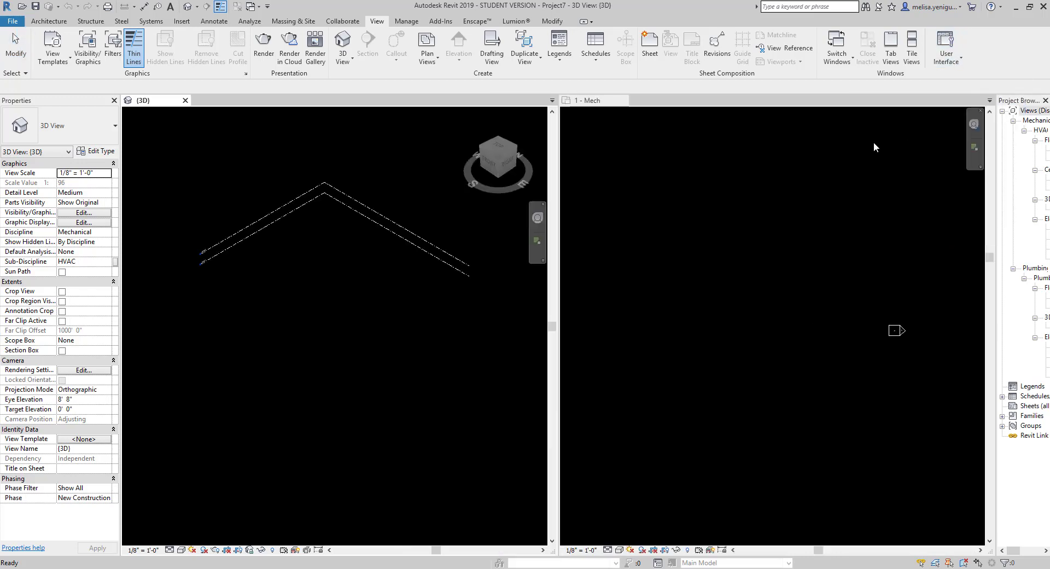
{"action": "left_click", "coordinate": [185, 100]}
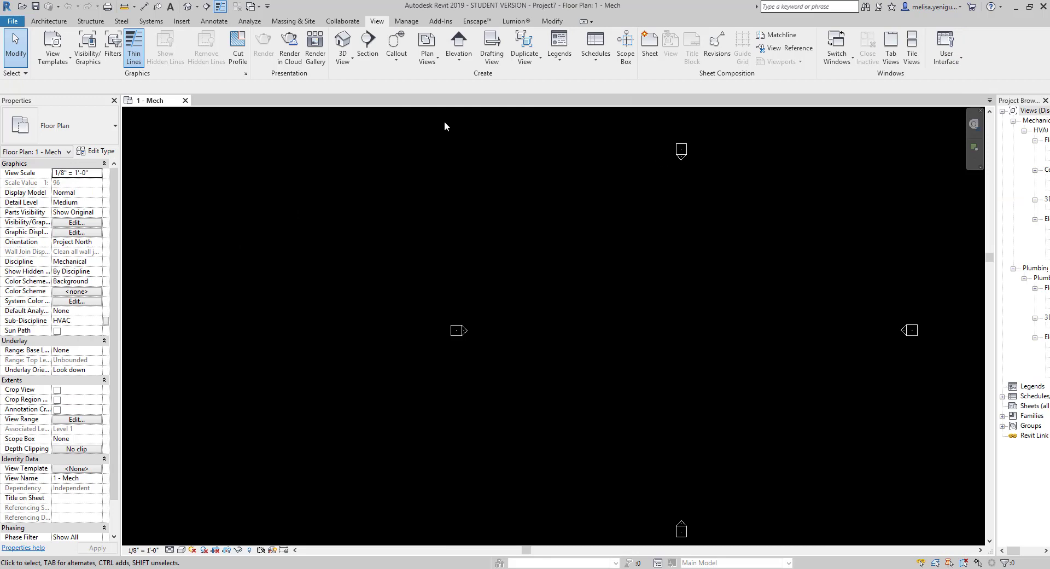
Step: Scroll through the project materials in the Material Browser from the Manage tab, then close it
{"action": "left_click", "coordinate": [407, 22]}
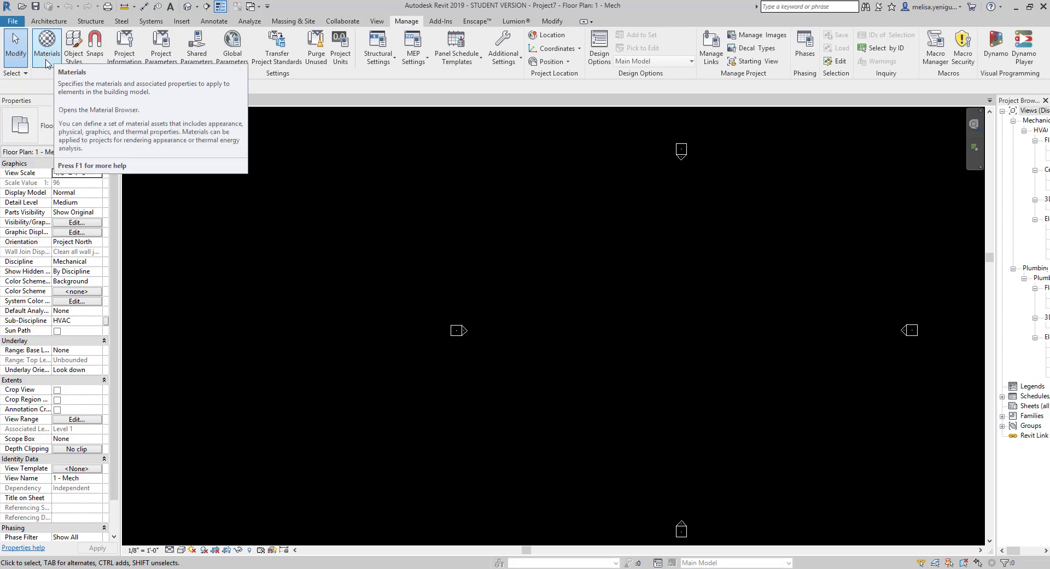
{"action": "left_click", "coordinate": [47, 64]}
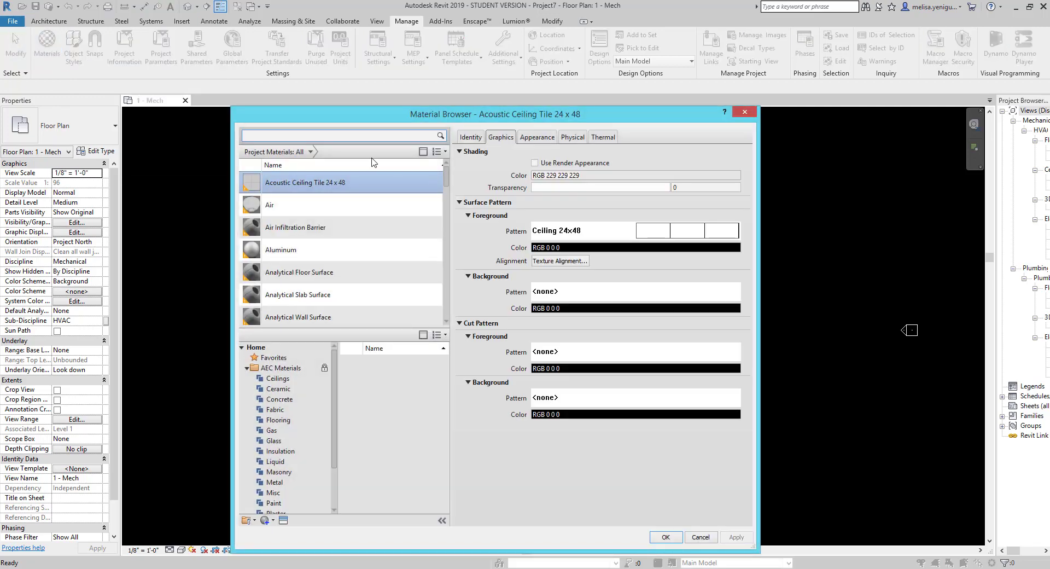
{"action": "scroll", "coordinate": [335, 257], "scroll_direction": "down", "scroll_amount": 5}
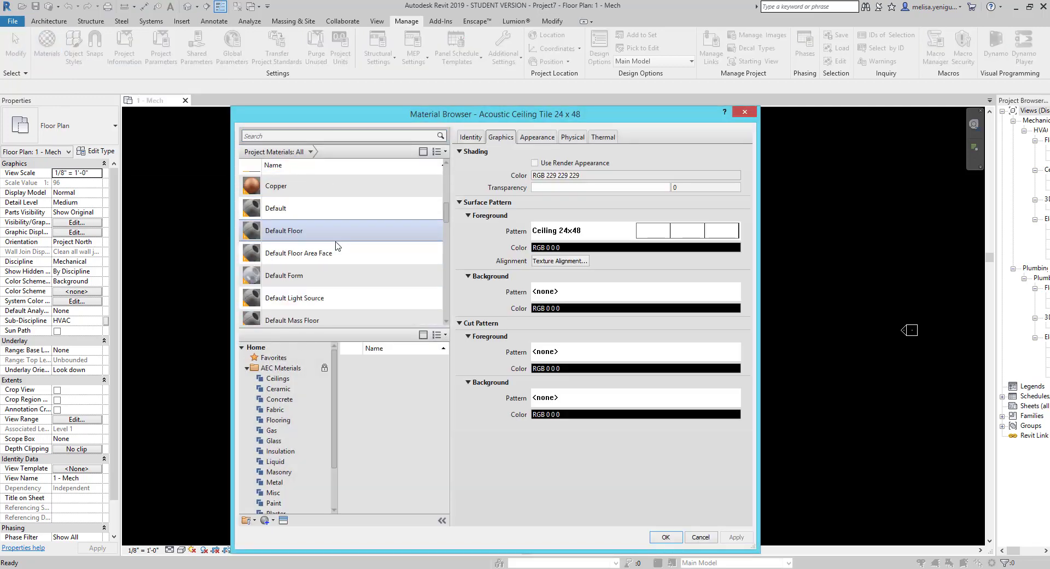
{"action": "scroll", "coordinate": [336, 246], "scroll_direction": "down", "scroll_amount": 5}
{"action": "scroll", "coordinate": [333, 247], "scroll_direction": "down", "scroll_amount": 5}
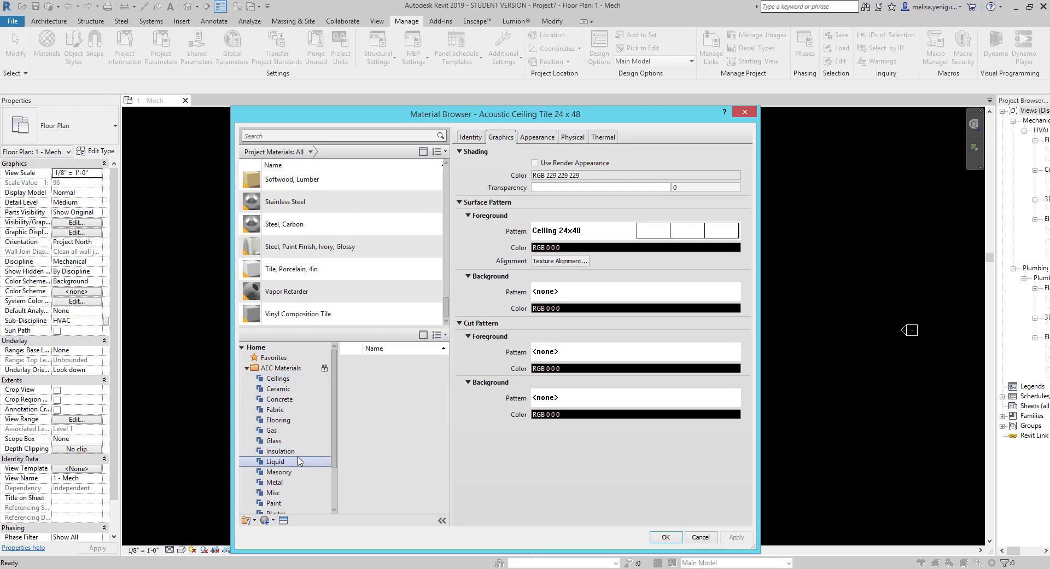
{"action": "left_click", "coordinate": [745, 112]}
Step: Open Object Styles and browse the Model Objects categories from Curtain Systems down to Entourage
{"action": "left_click", "coordinate": [74, 55]}
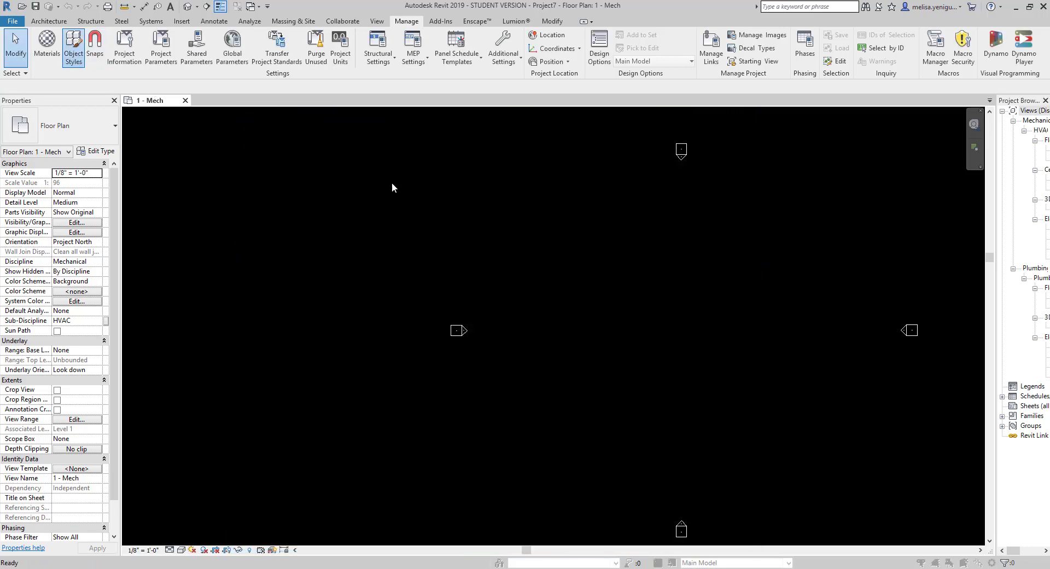
{"action": "left_click_drag", "start_coordinate": [255, 115], "coordinate": [575, 158]}
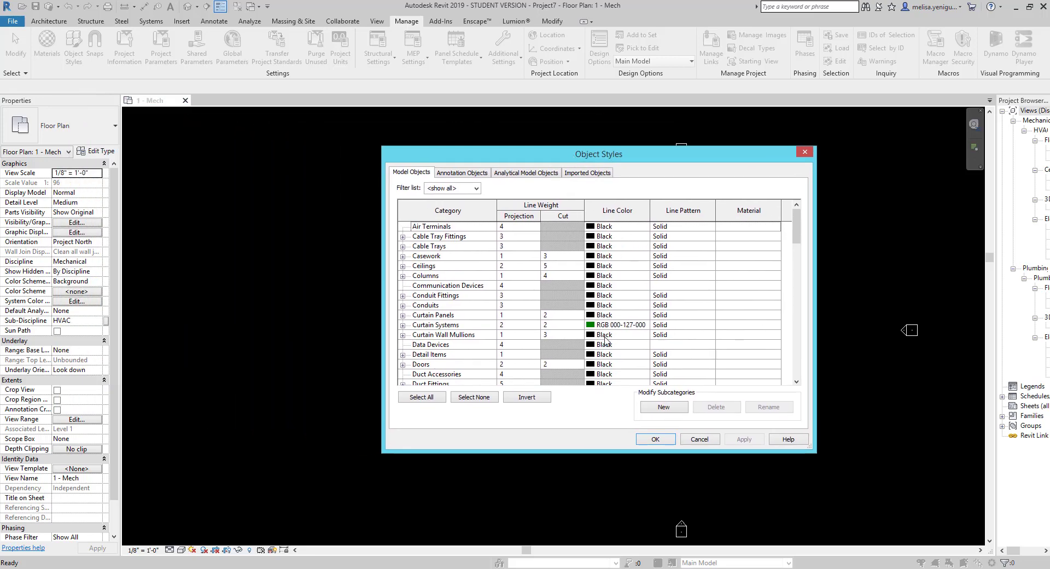
{"action": "left_click", "coordinate": [679, 326]}
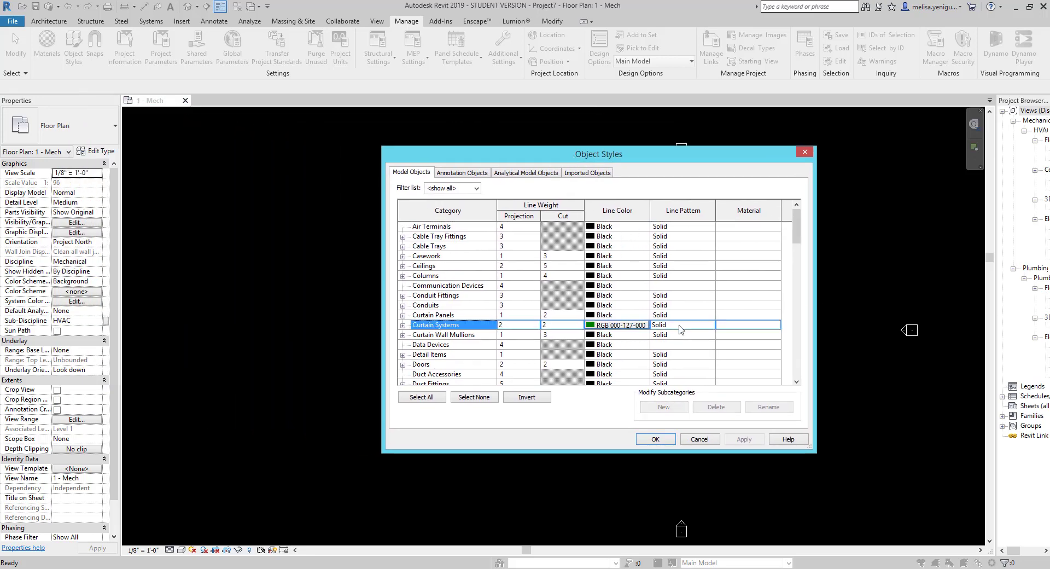
{"action": "scroll", "coordinate": [616, 300], "scroll_direction": "down", "scroll_amount": 1}
{"action": "scroll", "coordinate": [615, 302], "scroll_direction": "down", "scroll_amount": 1}
{"action": "scroll", "coordinate": [616, 305], "scroll_direction": "down", "scroll_amount": 1}
{"action": "scroll", "coordinate": [616, 309], "scroll_direction": "down", "scroll_amount": 1}
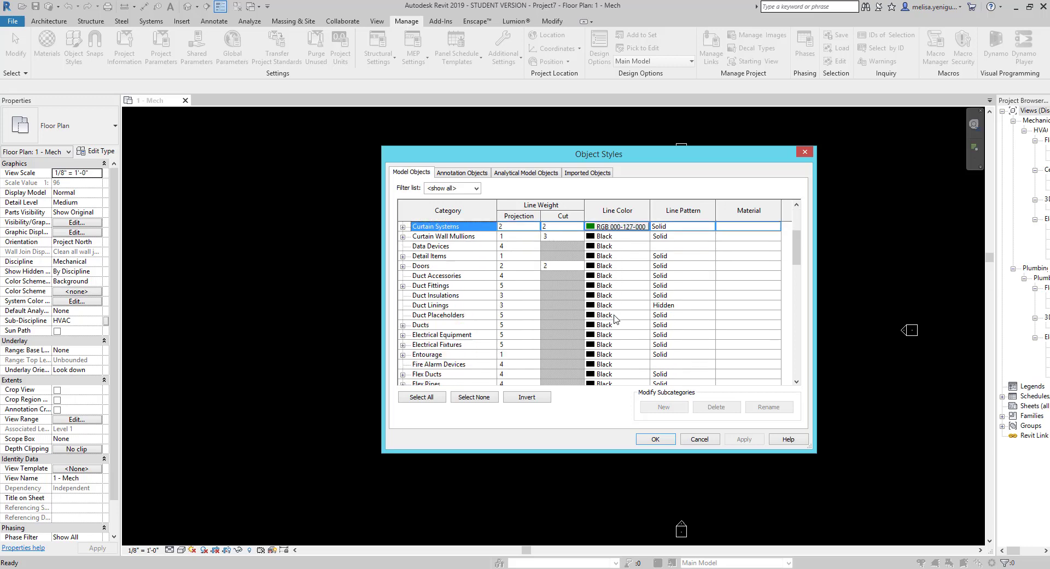
{"action": "scroll", "coordinate": [615, 314], "scroll_direction": "down", "scroll_amount": 1}
{"action": "scroll", "coordinate": [615, 316], "scroll_direction": "down", "scroll_amount": 1}
{"action": "left_click", "coordinate": [690, 316]}
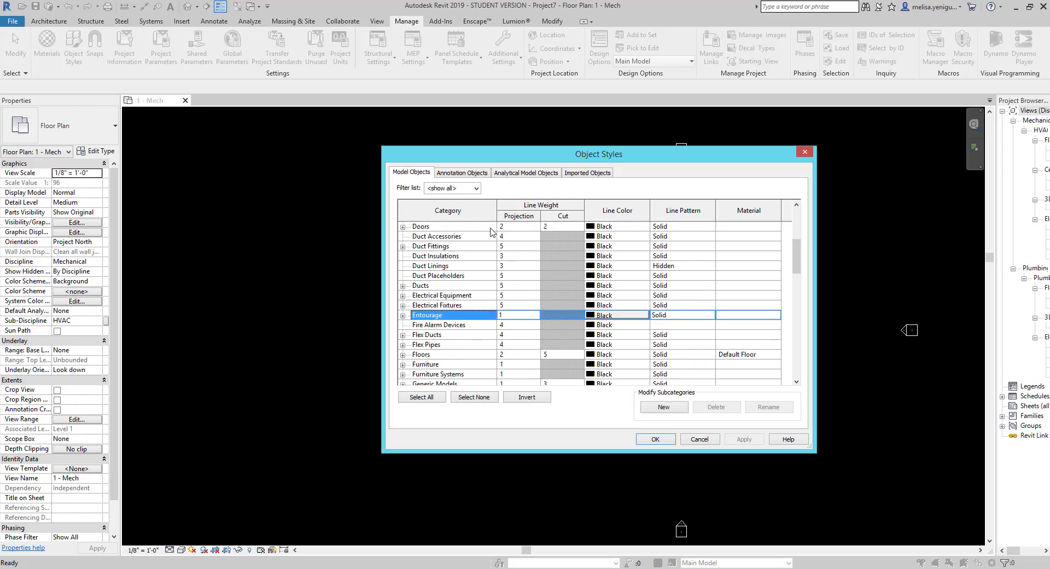
Step: Review the Imported Objects tab, then the Annotation Objects categories from Analytical Beam Tags
{"action": "left_click", "coordinate": [597, 172]}
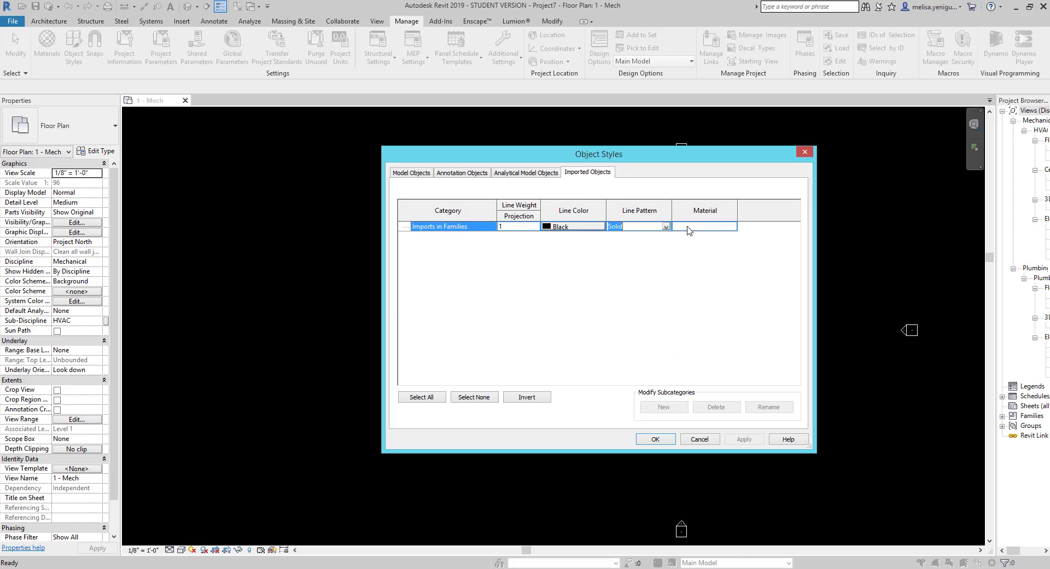
{"action": "left_click", "coordinate": [705, 227]}
{"action": "left_click", "coordinate": [454, 172]}
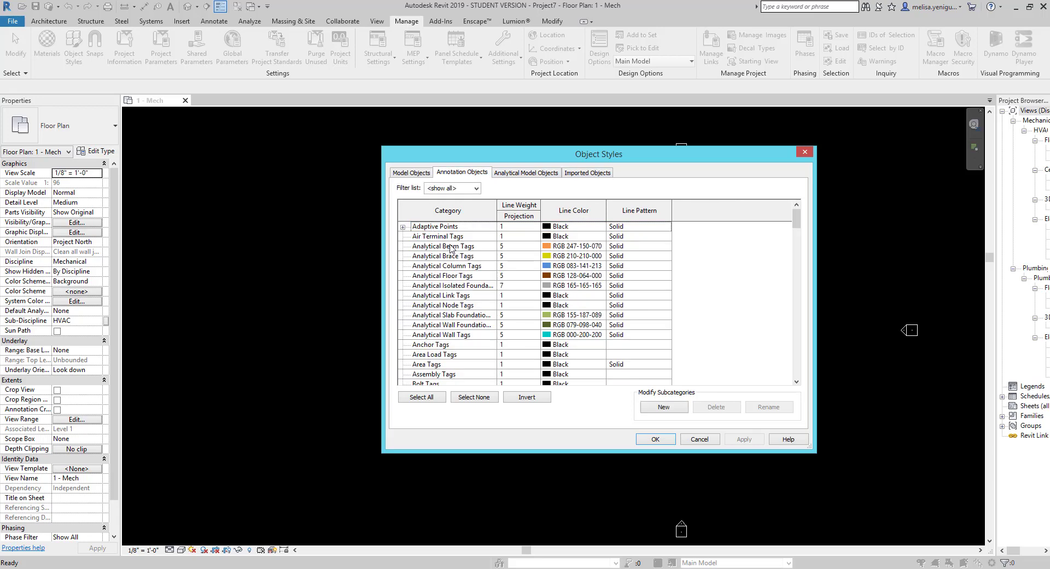
{"action": "left_click", "coordinate": [450, 247]}
{"action": "scroll", "coordinate": [450, 331], "scroll_direction": "down", "scroll_amount": 1}
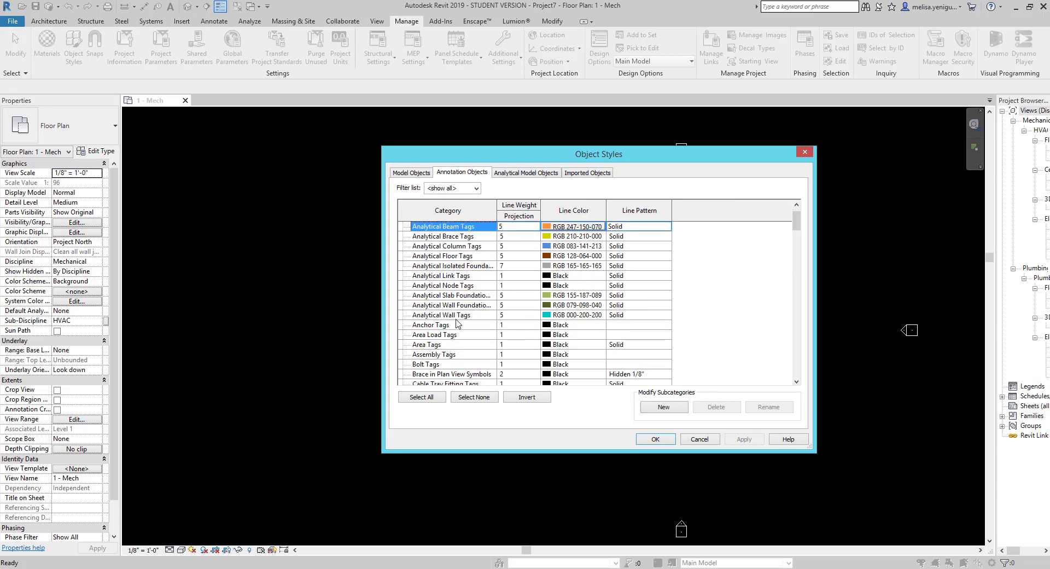
{"action": "scroll", "coordinate": [471, 322], "scroll_direction": "down", "scroll_amount": 3}
{"action": "scroll", "coordinate": [509, 320], "scroll_direction": "up", "scroll_amount": 5}
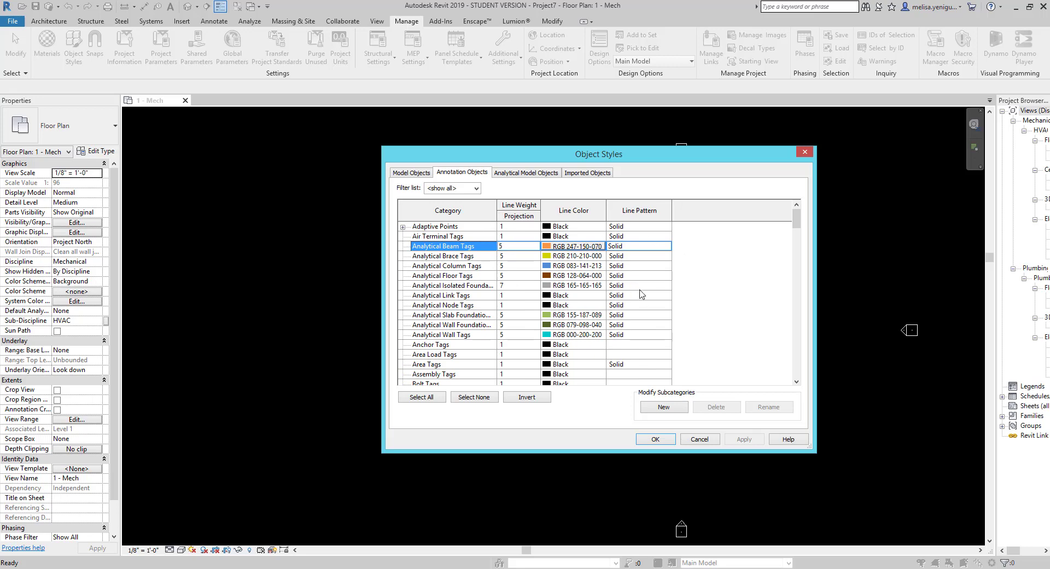
Step: Cancel Object Styles, inspect and cancel Project Information, then bring up Project Parameters
{"action": "left_click", "coordinate": [700, 439]}
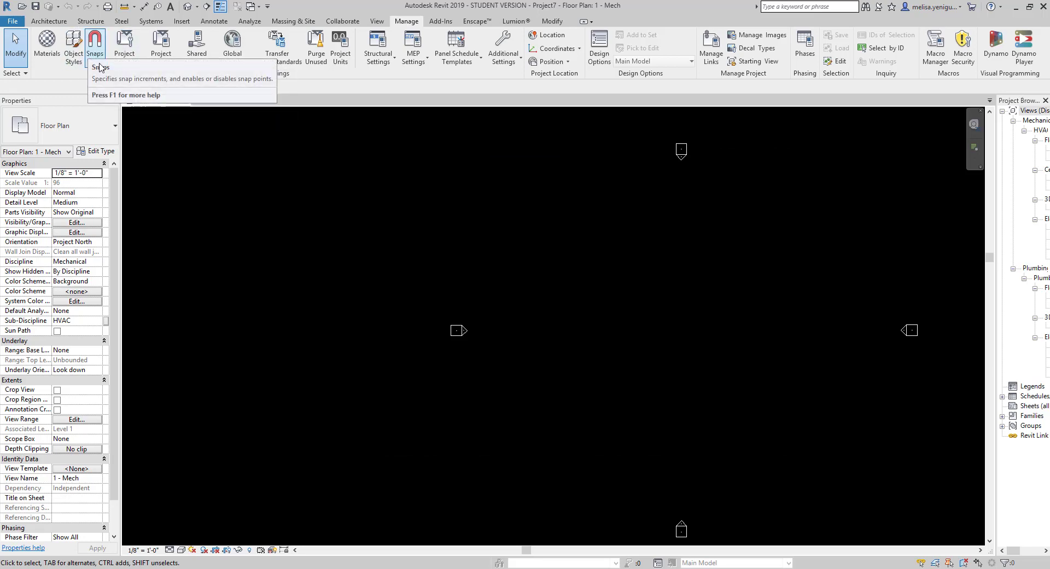
{"action": "left_click", "coordinate": [125, 57]}
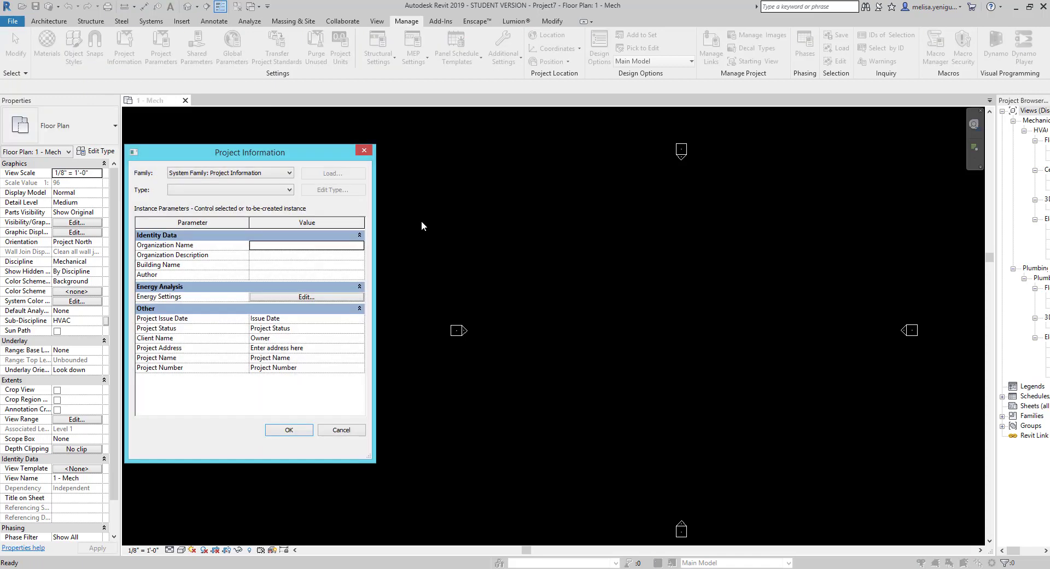
{"action": "left_click_drag", "start_coordinate": [260, 158], "coordinate": [662, 157]}
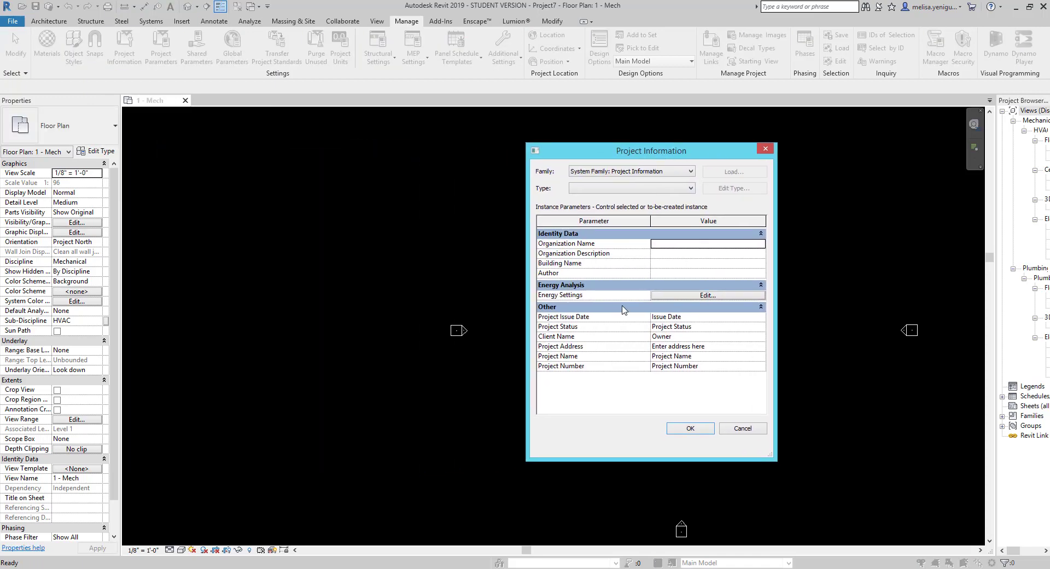
{"action": "left_click", "coordinate": [661, 244]}
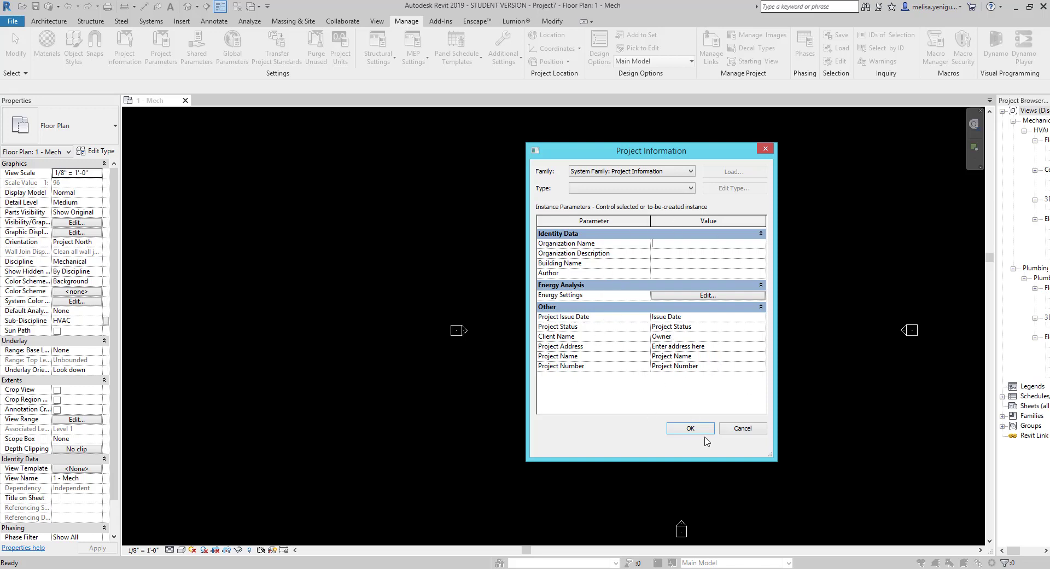
{"action": "left_click", "coordinate": [743, 429]}
{"action": "left_click", "coordinate": [173, 64]}
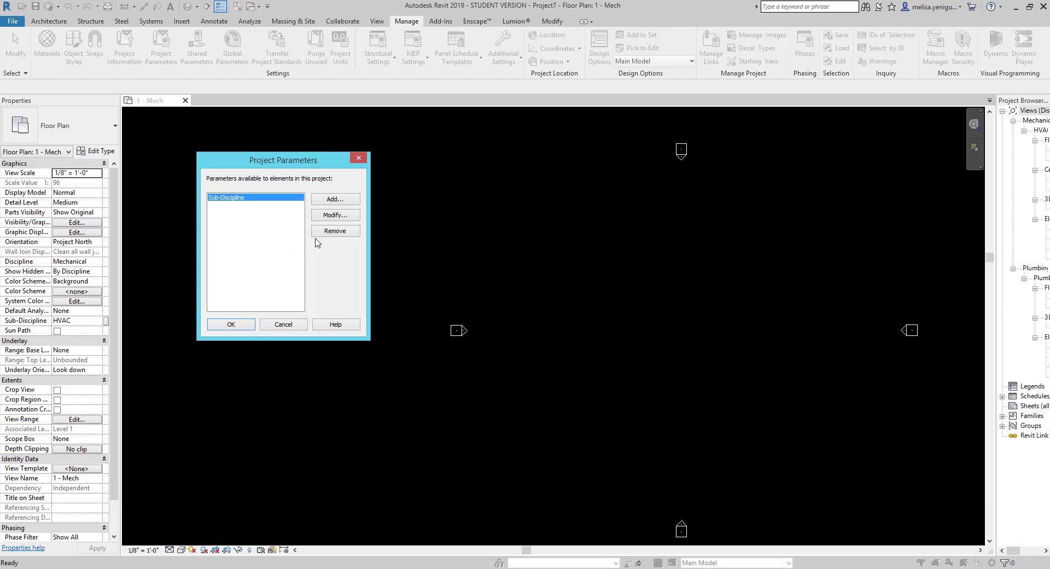
Step: Close Project Parameters, try Shared Parameters, dismiss the missing-file error and close it
{"action": "left_click", "coordinate": [358, 158]}
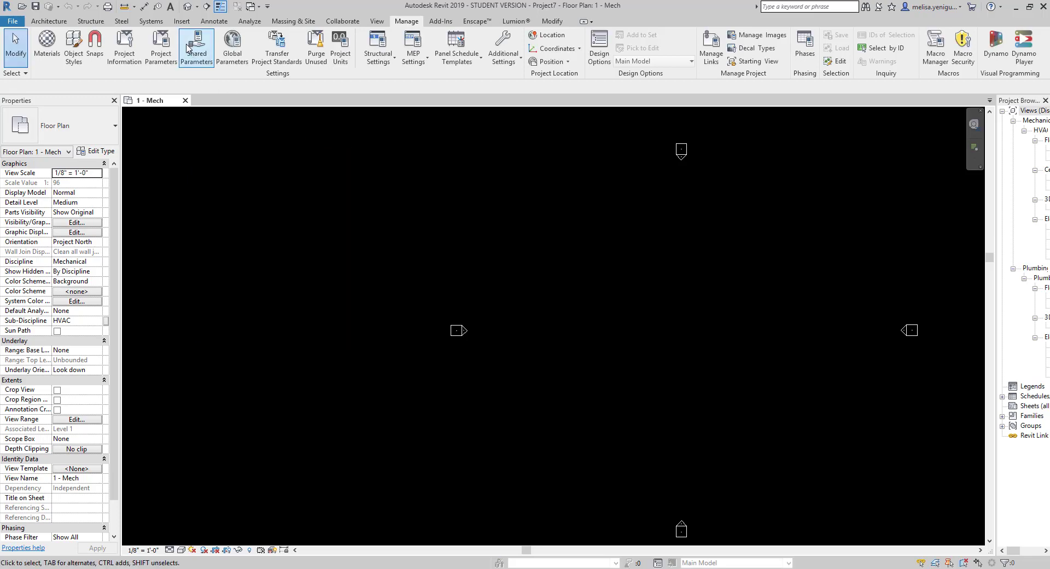
{"action": "left_click", "coordinate": [193, 61]}
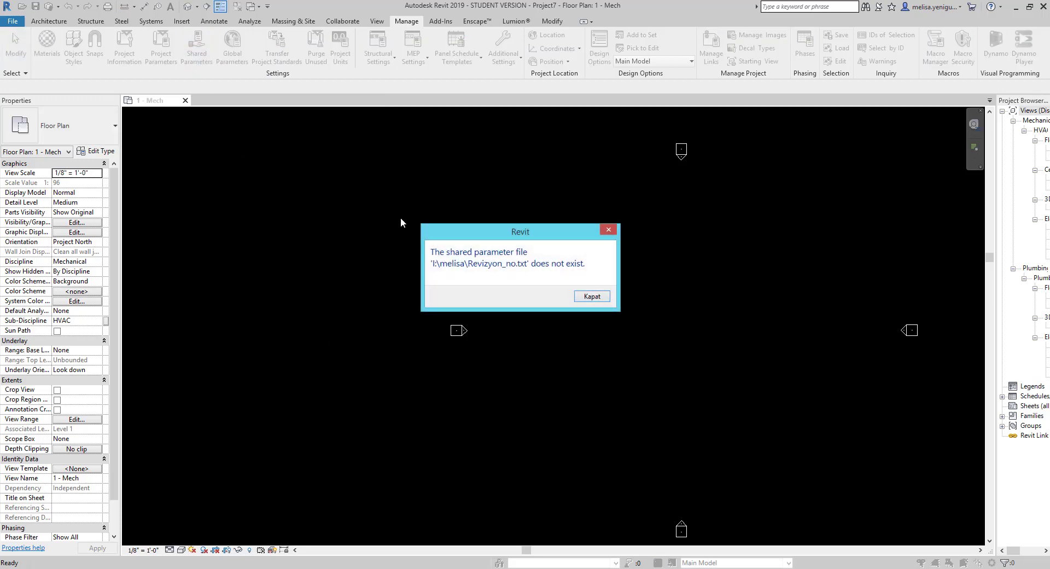
{"action": "left_click", "coordinate": [592, 296]}
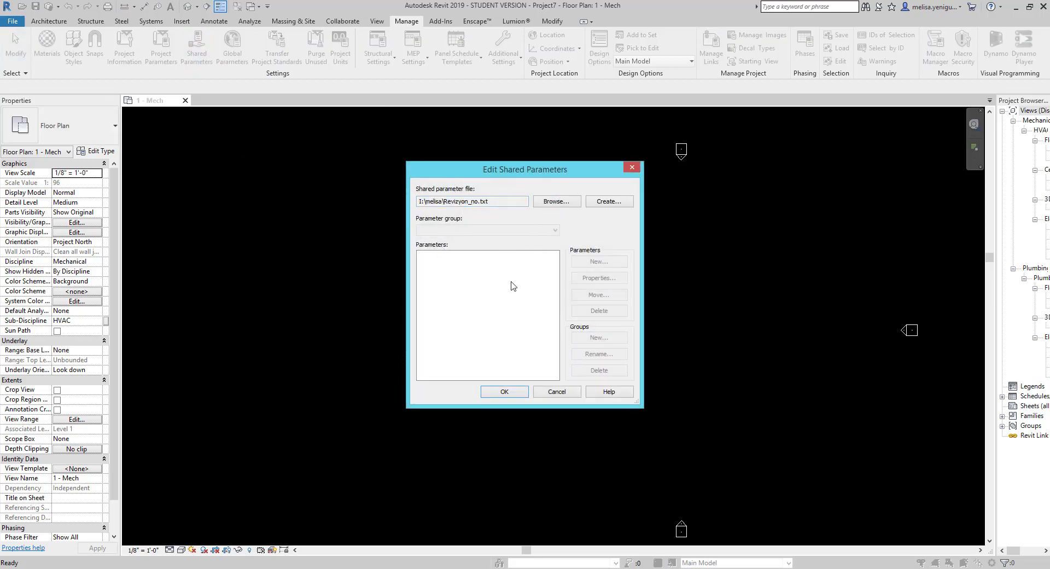
{"action": "left_click", "coordinate": [632, 169]}
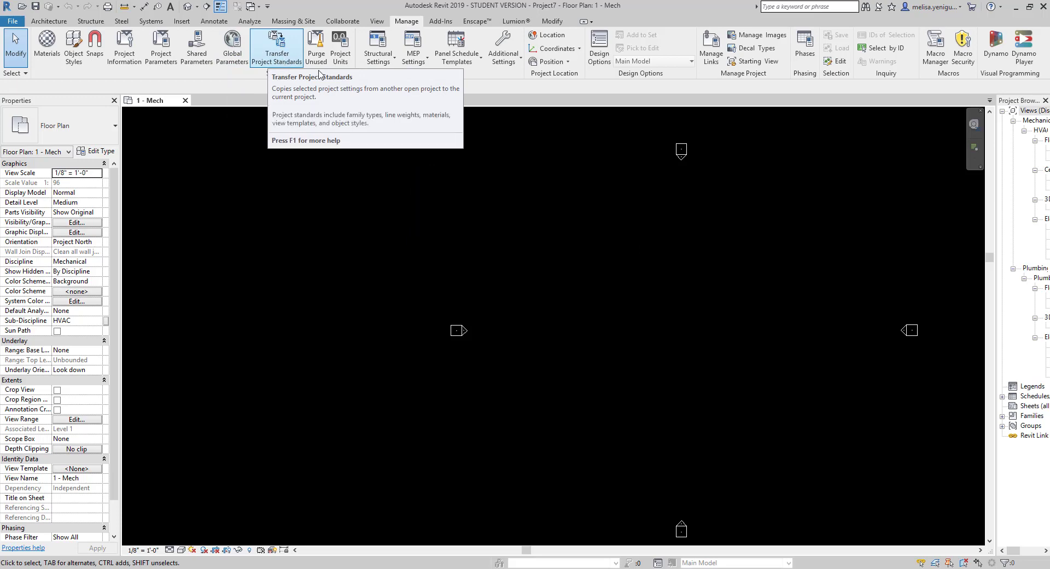
Step: Shift the plan left, review the Purge Unused list, and cancel without deleting anything
{"action": "scroll", "coordinate": [450, 249], "scroll_direction": "down", "scroll_amount": 1}
{"action": "middle_click_drag", "start_coordinate": [608, 268], "coordinate": [469, 257]}
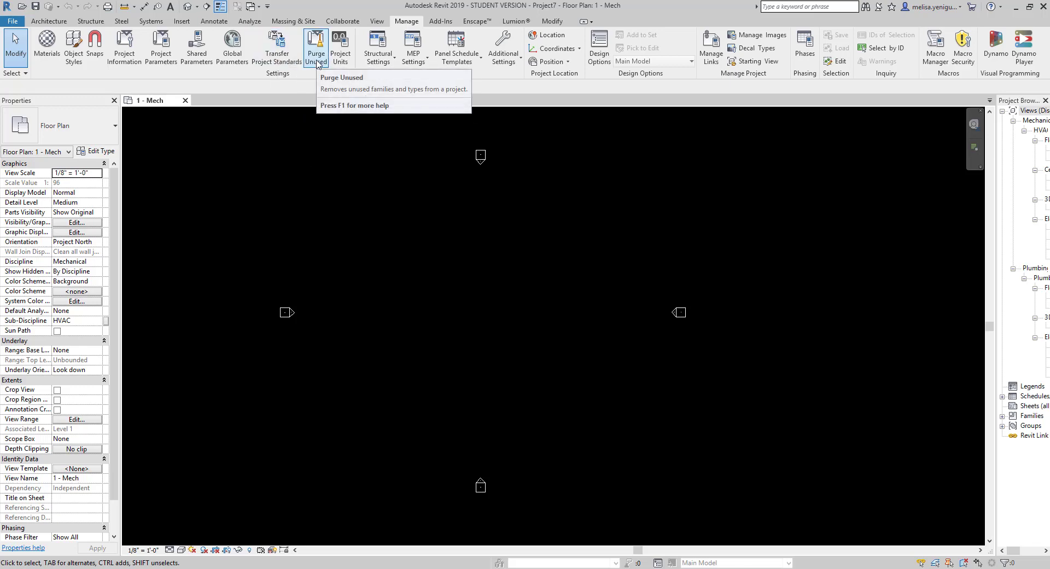
{"action": "left_click", "coordinate": [318, 64]}
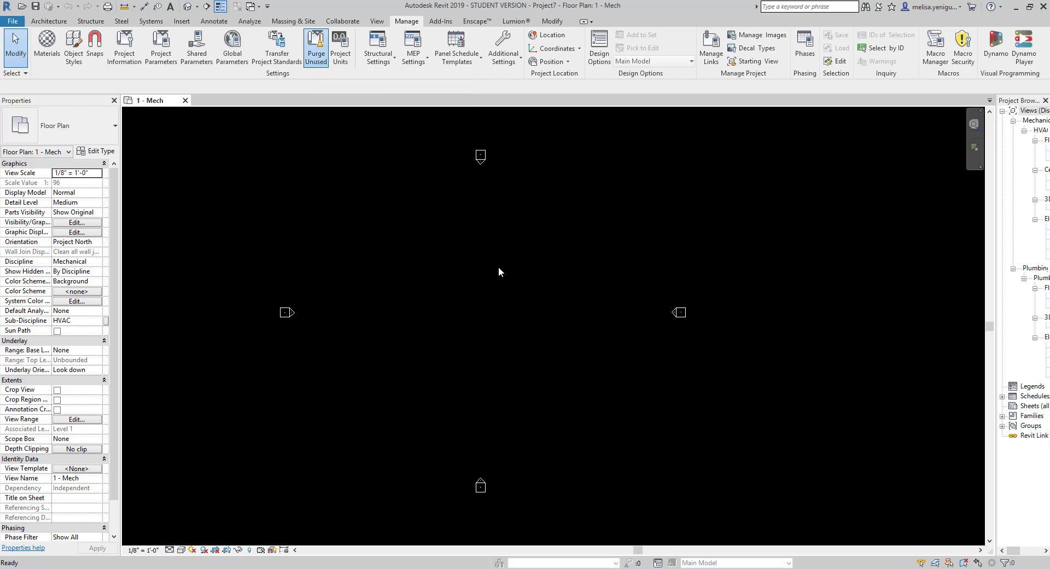
{"action": "left_click_drag", "start_coordinate": [565, 218], "coordinate": [568, 328]}
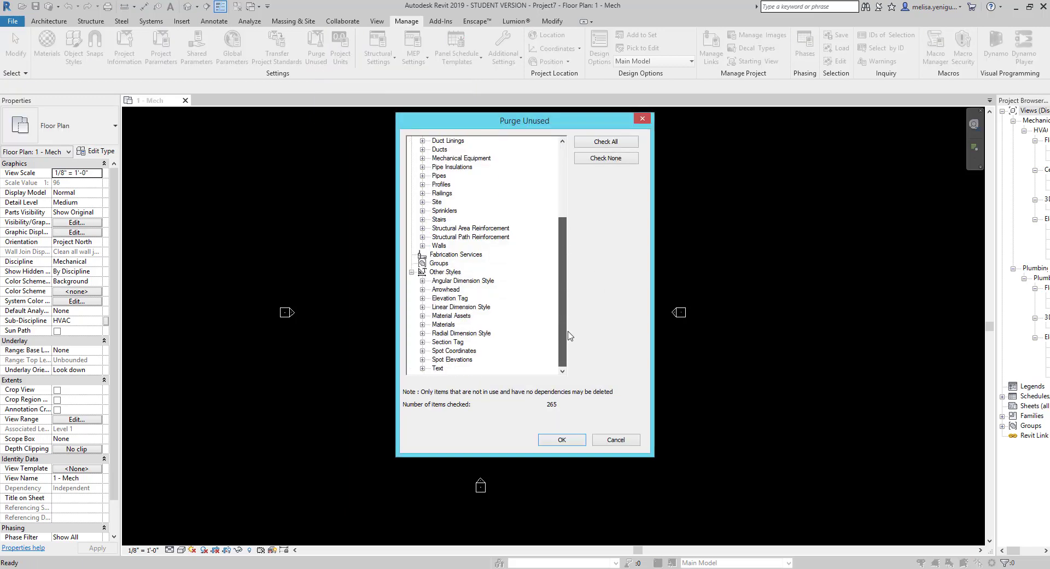
{"action": "left_click", "coordinate": [620, 441]}
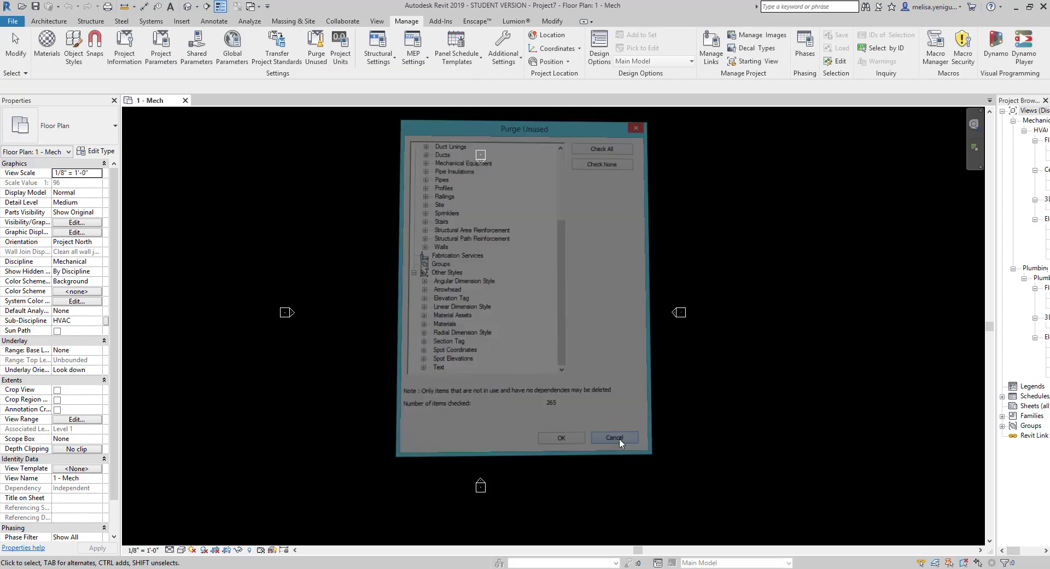
Step: Open Project Units and set the Length format to Millimeters
{"action": "left_click", "coordinate": [344, 55]}
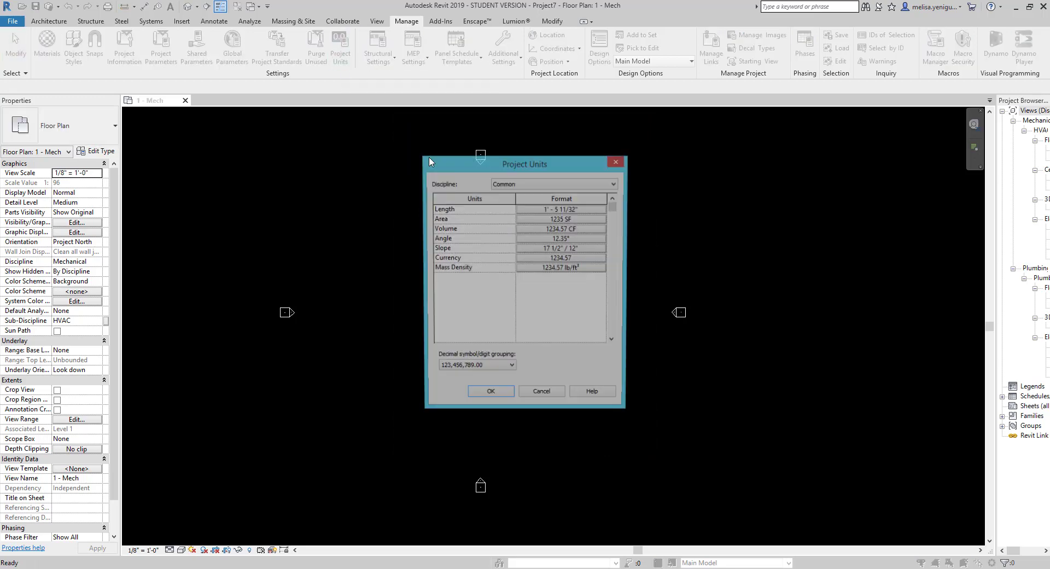
{"action": "left_click_drag", "start_coordinate": [559, 167], "coordinate": [683, 149]}
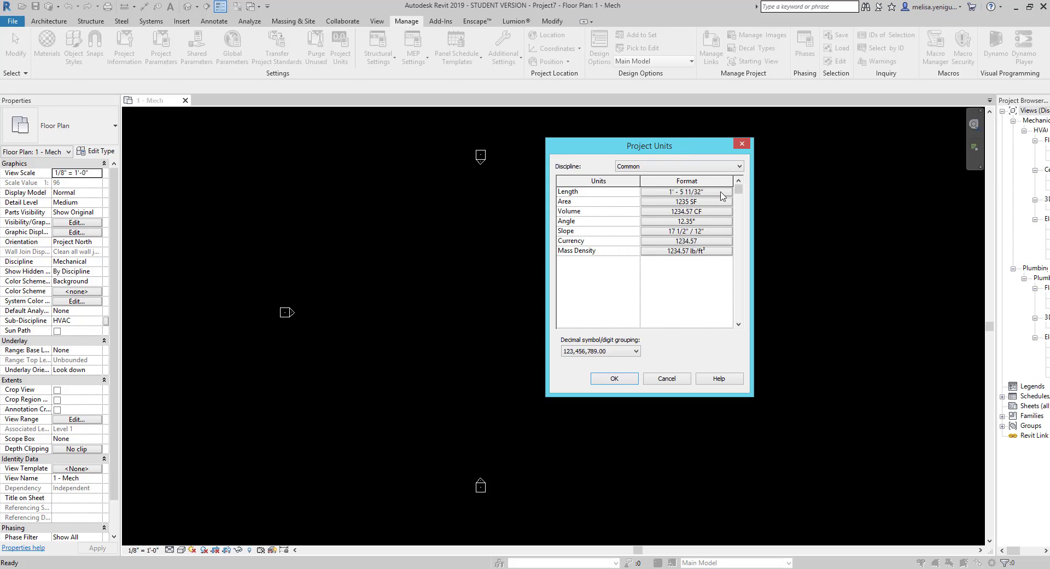
{"action": "left_click", "coordinate": [688, 192]}
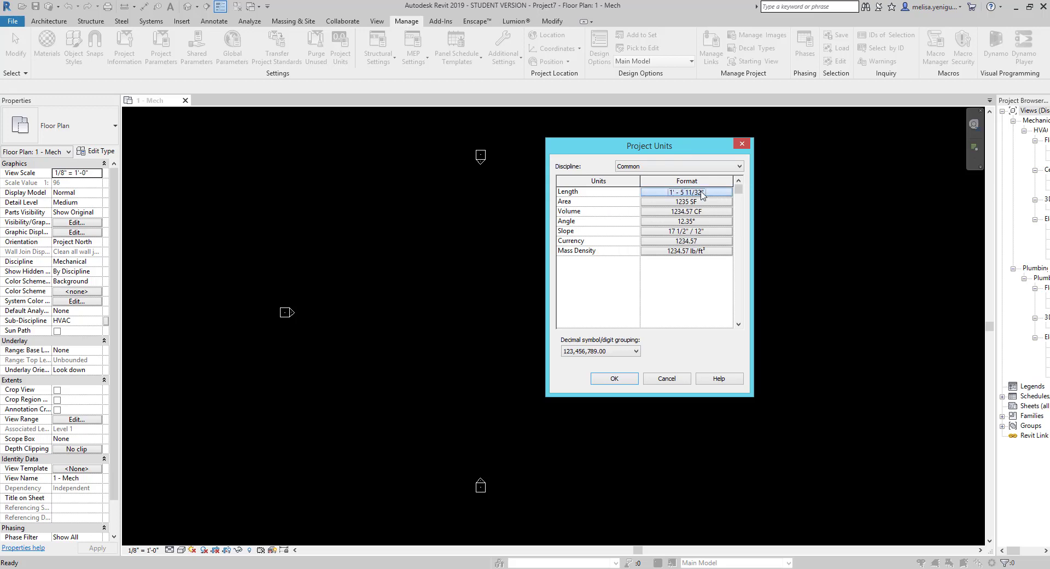
{"action": "left_click", "coordinate": [683, 211]}
{"action": "left_click", "coordinate": [637, 270]}
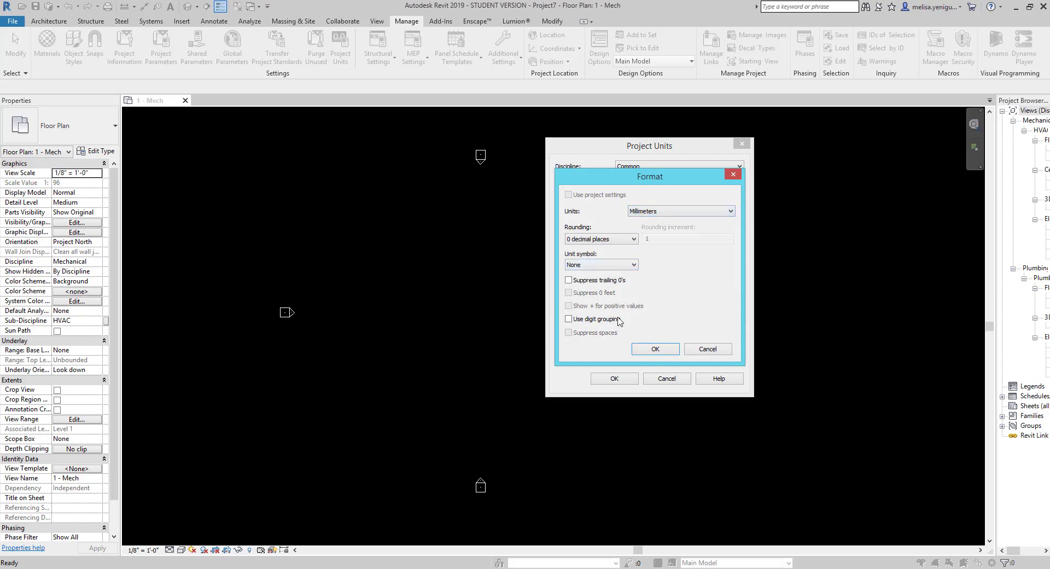
{"action": "left_click", "coordinate": [657, 351]}
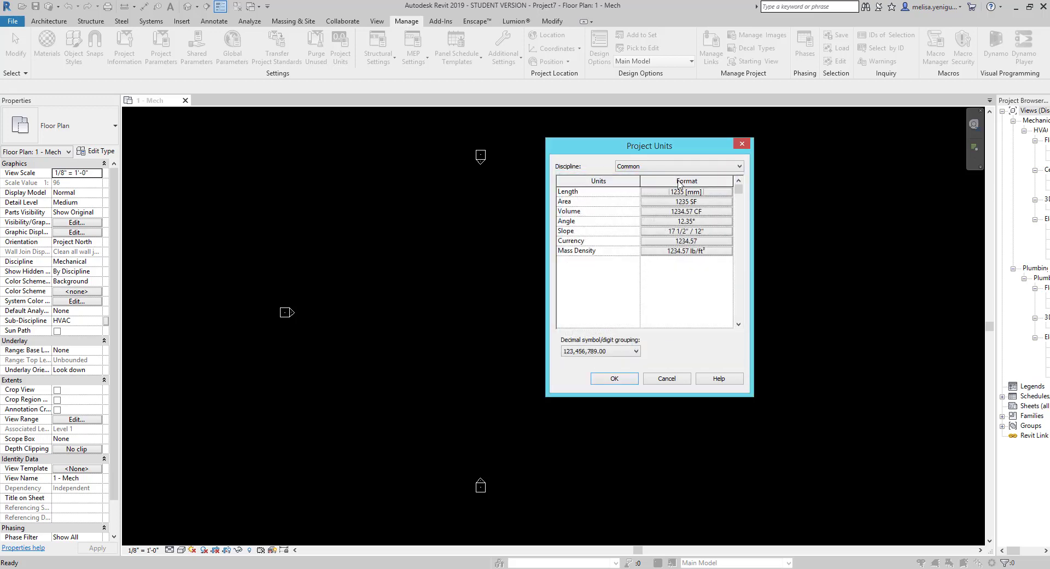
Step: Switch to the Piping discipline and set the Mass format to Kilograms
{"action": "left_click", "coordinate": [663, 170]}
{"action": "left_click", "coordinate": [645, 179]}
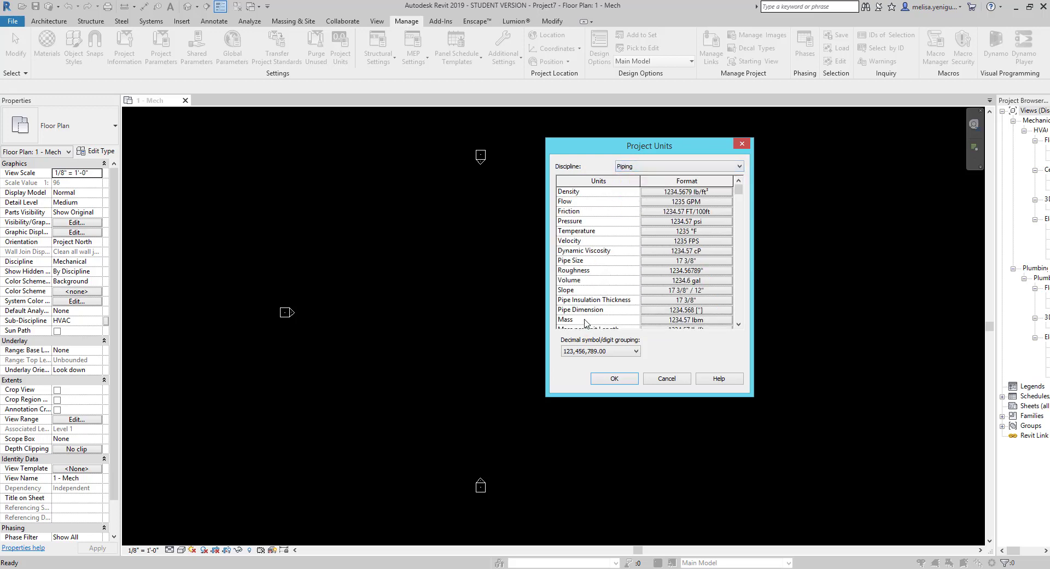
{"action": "left_click", "coordinate": [681, 321]}
{"action": "left_click", "coordinate": [654, 211]}
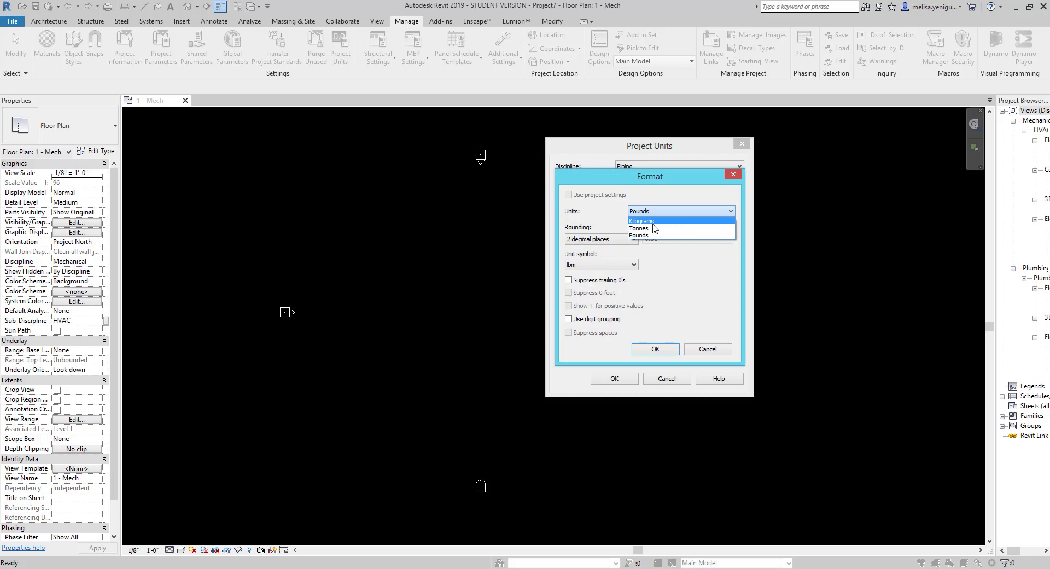
{"action": "left_click", "coordinate": [651, 221]}
{"action": "left_click", "coordinate": [656, 349]}
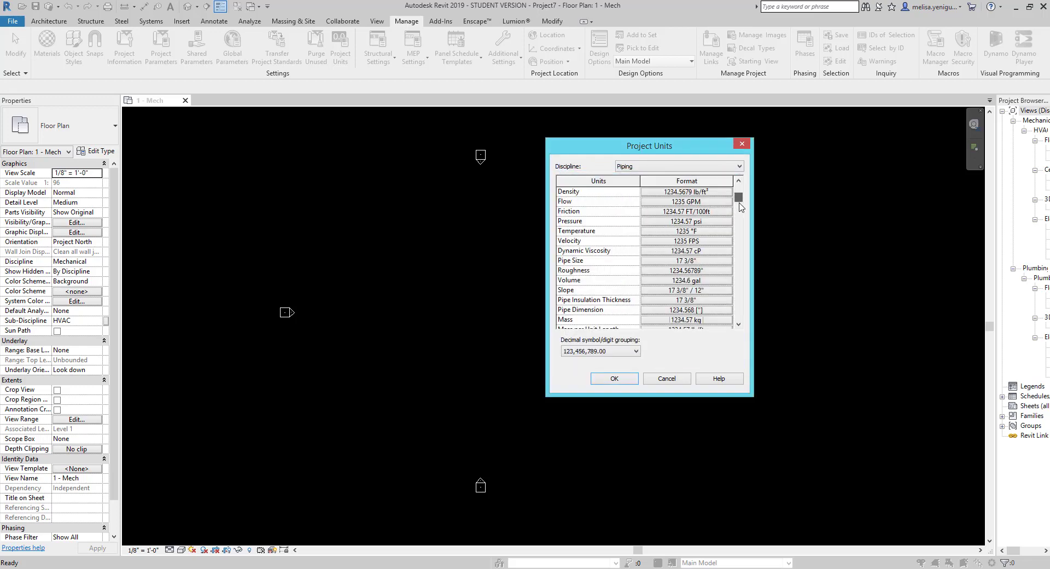
{"action": "left_click_drag", "start_coordinate": [740, 204], "coordinate": [744, 189]}
Step: Switch to the HVAC discipline, then cancel Project Units discarding the changes
{"action": "left_click", "coordinate": [684, 165]}
{"action": "left_click", "coordinate": [641, 186]}
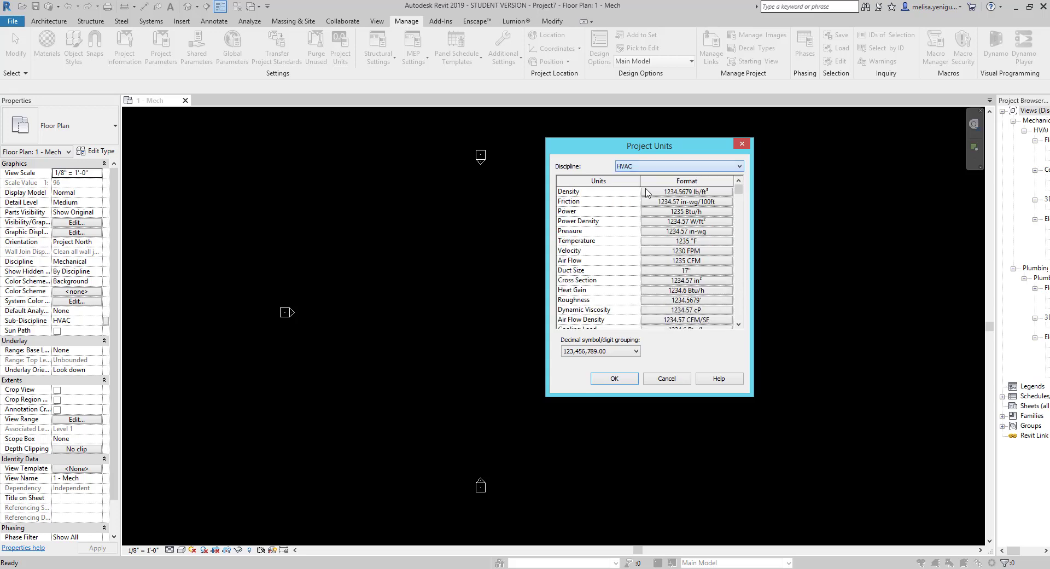
{"action": "left_click", "coordinate": [665, 167]}
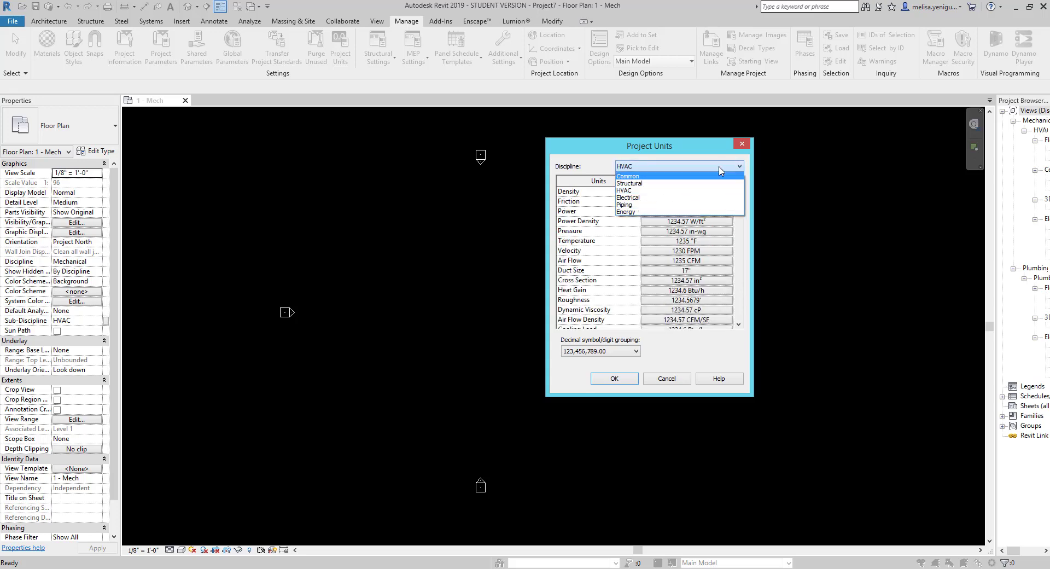
{"action": "left_click", "coordinate": [700, 335]}
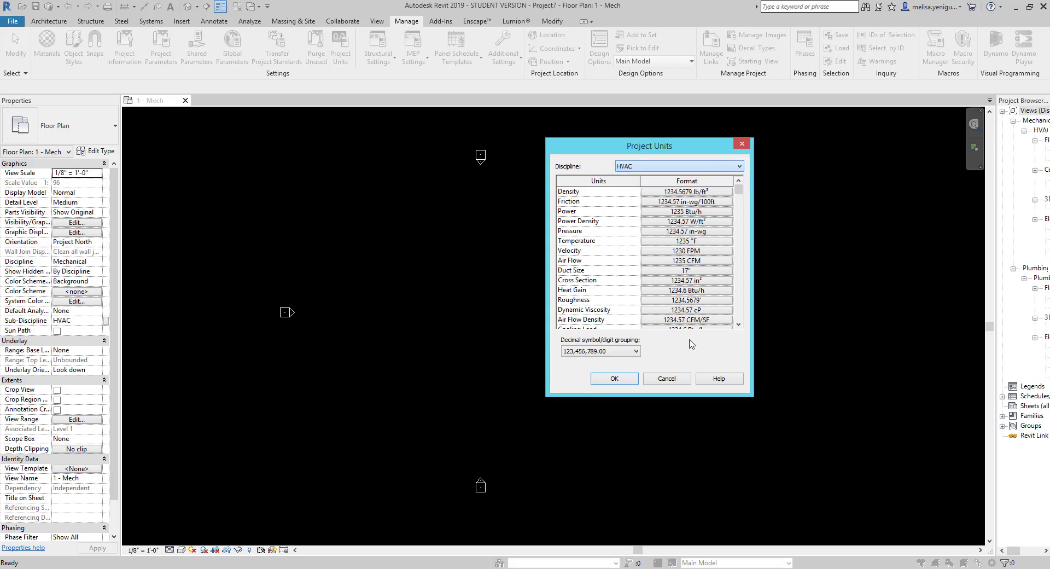
{"action": "left_click", "coordinate": [667, 379]}
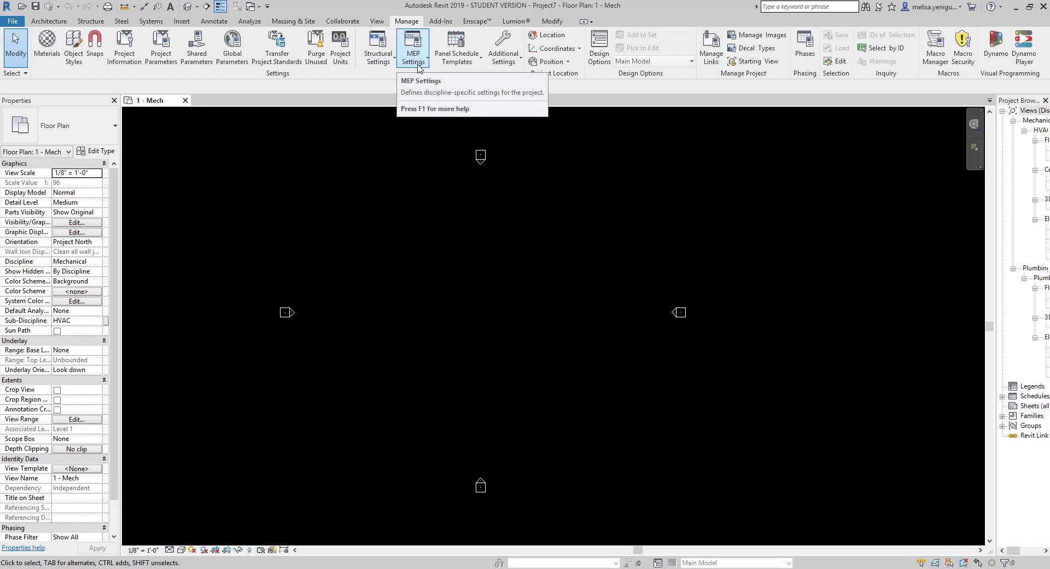
{"action": "left_click", "coordinate": [414, 57]}
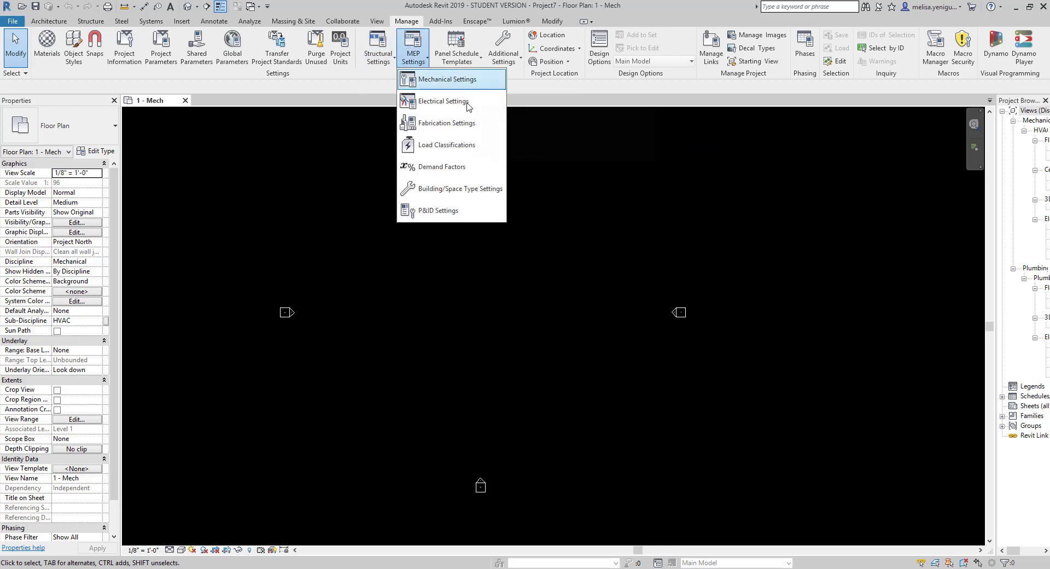
{"action": "left_click", "coordinate": [464, 85]}
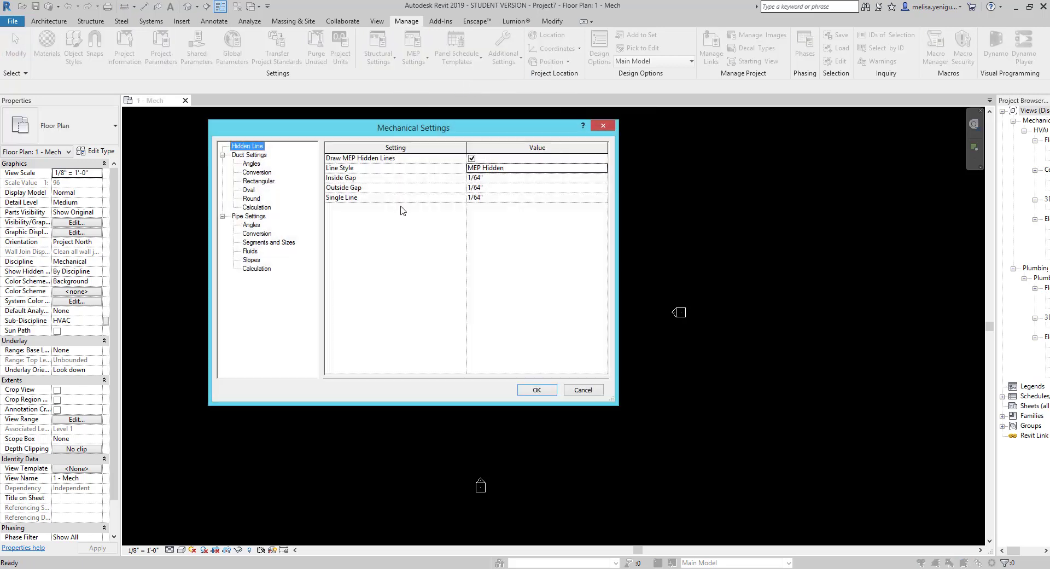
{"action": "left_click", "coordinate": [251, 164]}
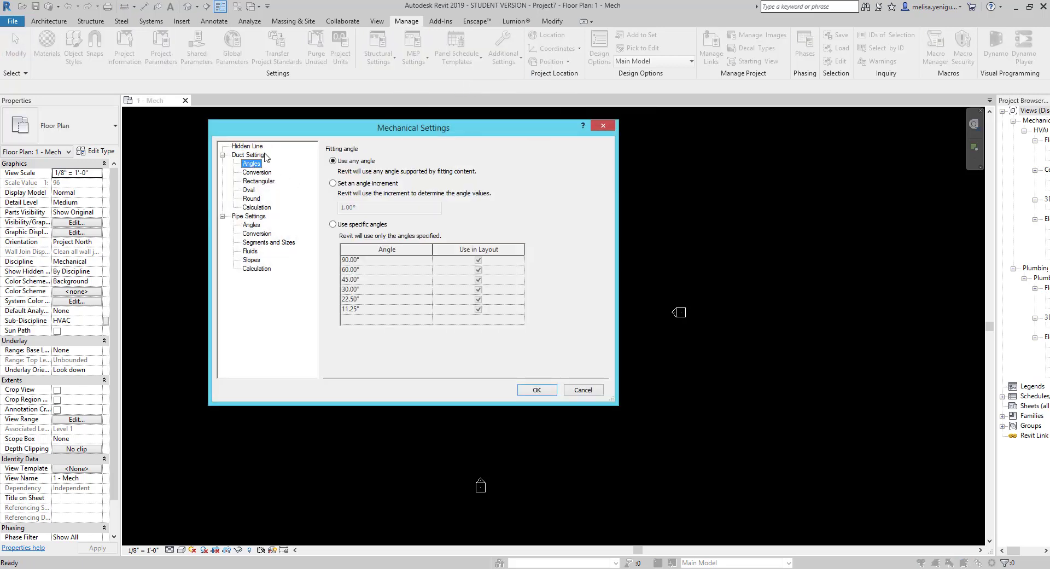
{"action": "left_click", "coordinate": [261, 156]}
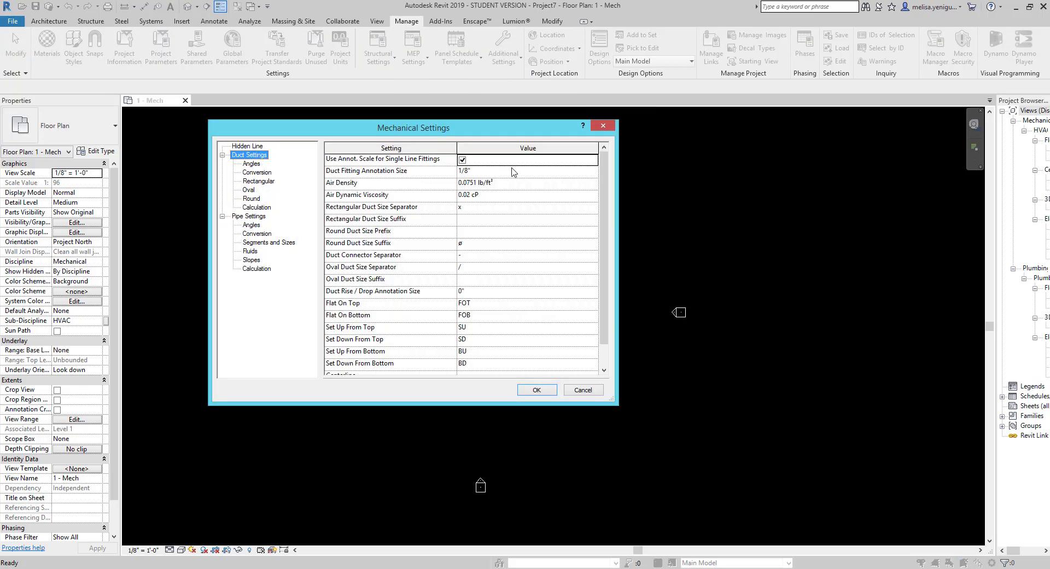
{"action": "scroll", "coordinate": [500, 306], "scroll_direction": "down", "scroll_amount": 2}
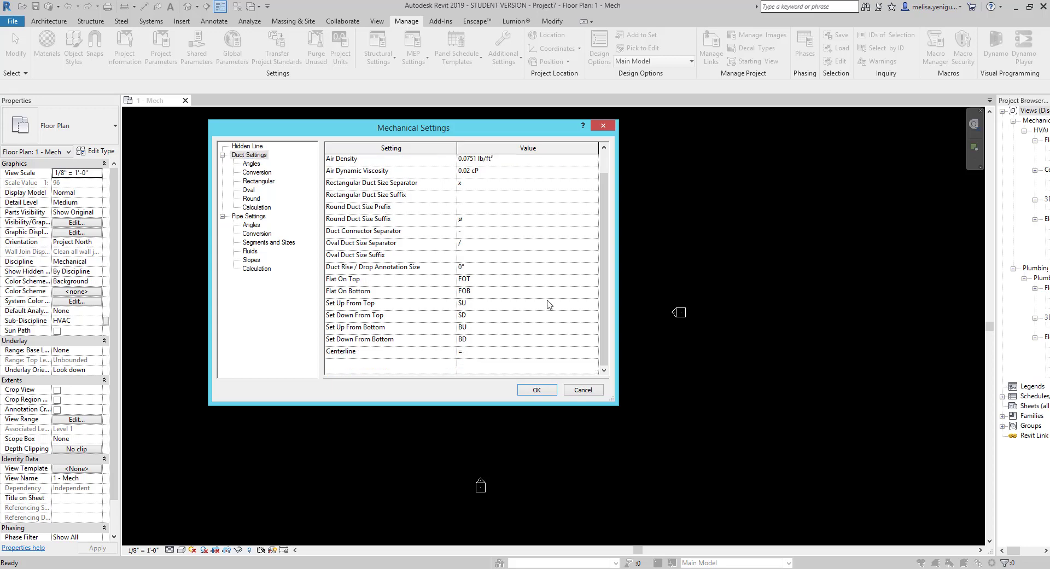
{"action": "scroll", "coordinate": [452, 201], "scroll_direction": "up", "scroll_amount": 2}
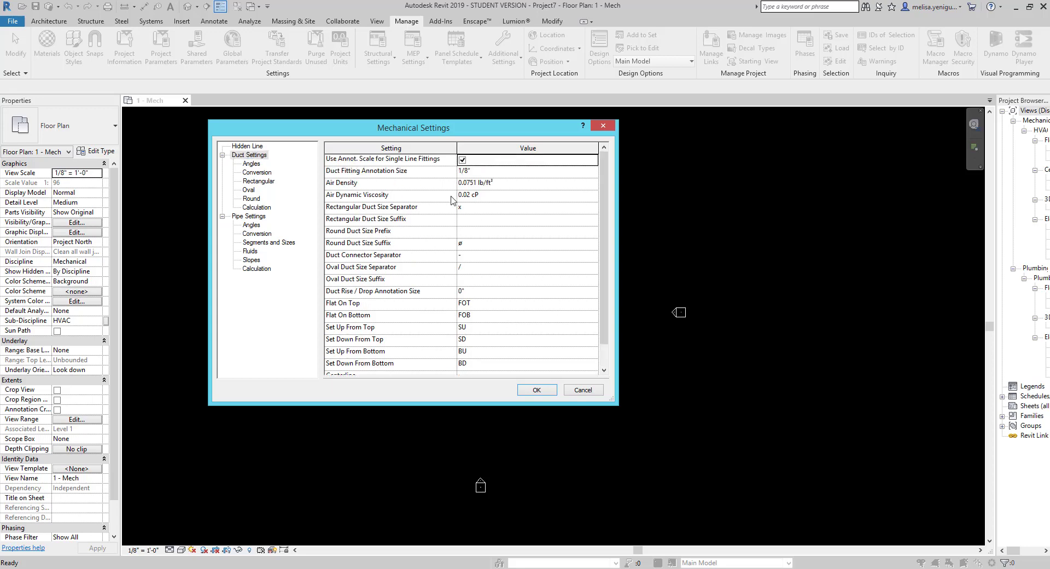
{"action": "left_click", "coordinate": [255, 227]}
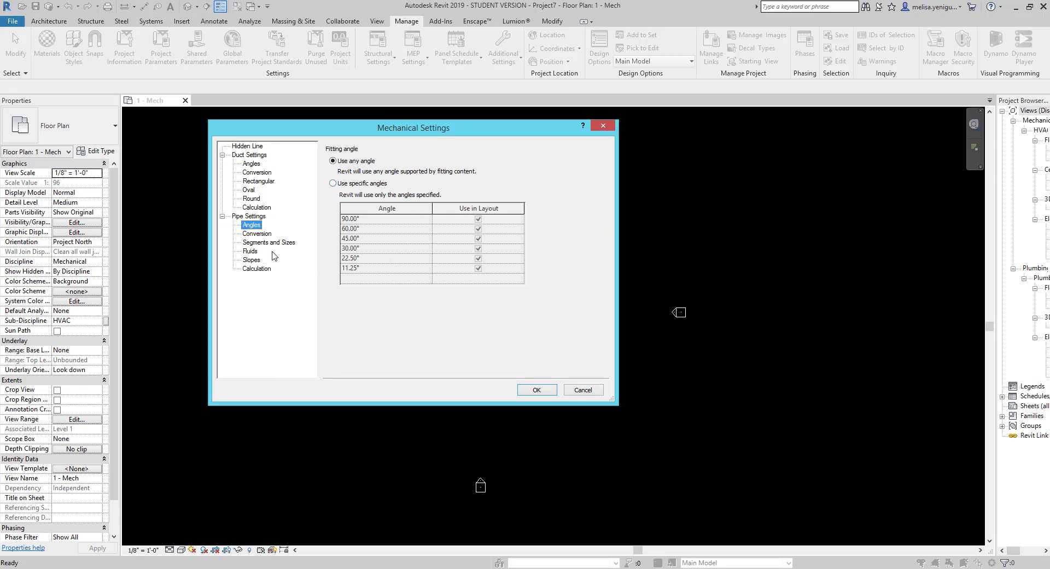
{"action": "left_click", "coordinate": [258, 235]}
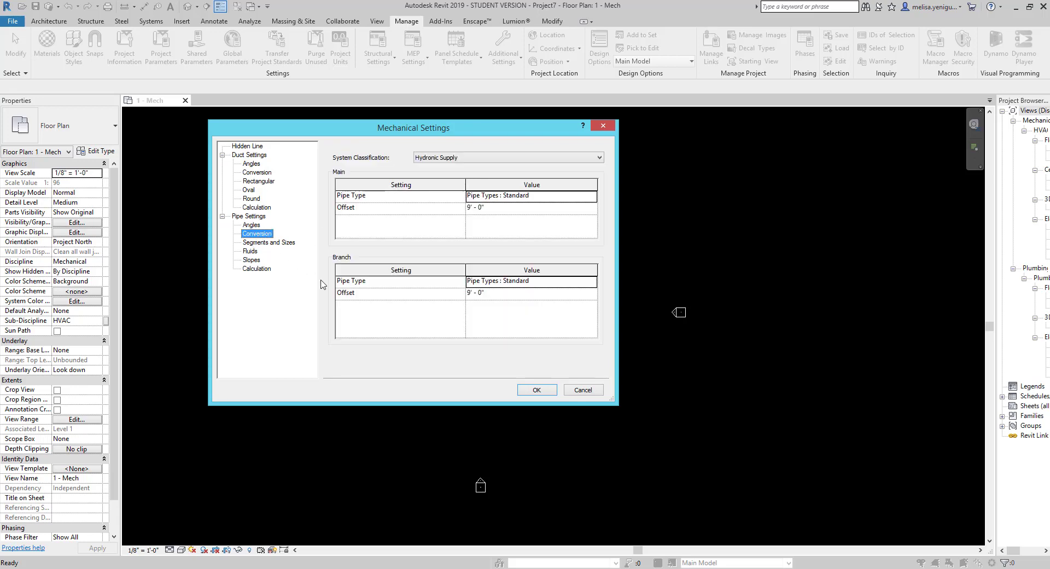
{"action": "left_click", "coordinate": [581, 392]}
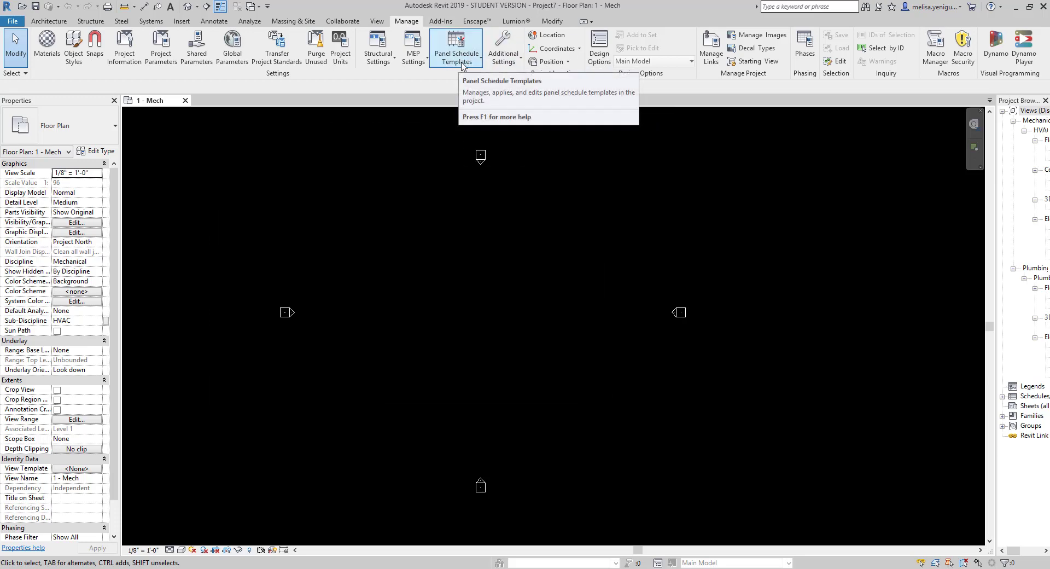
{"action": "left_click", "coordinate": [462, 64]}
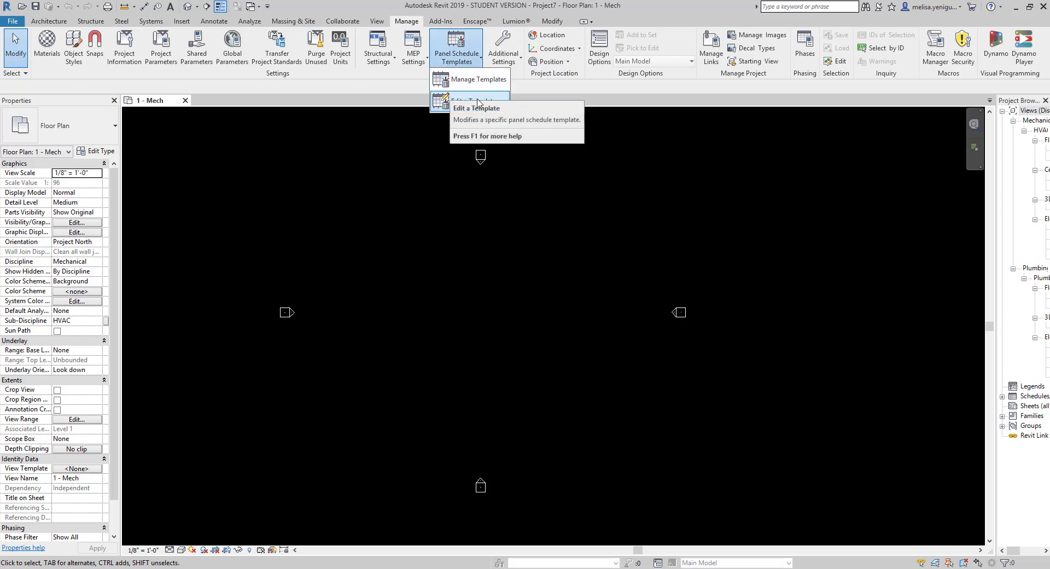
{"action": "left_click", "coordinate": [464, 64]}
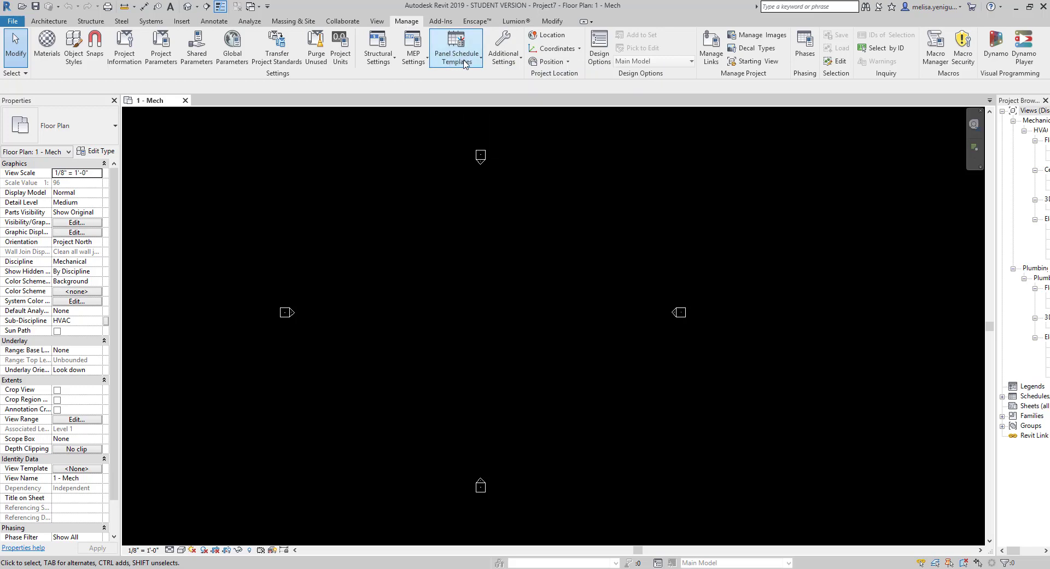
{"action": "left_click", "coordinate": [504, 55]}
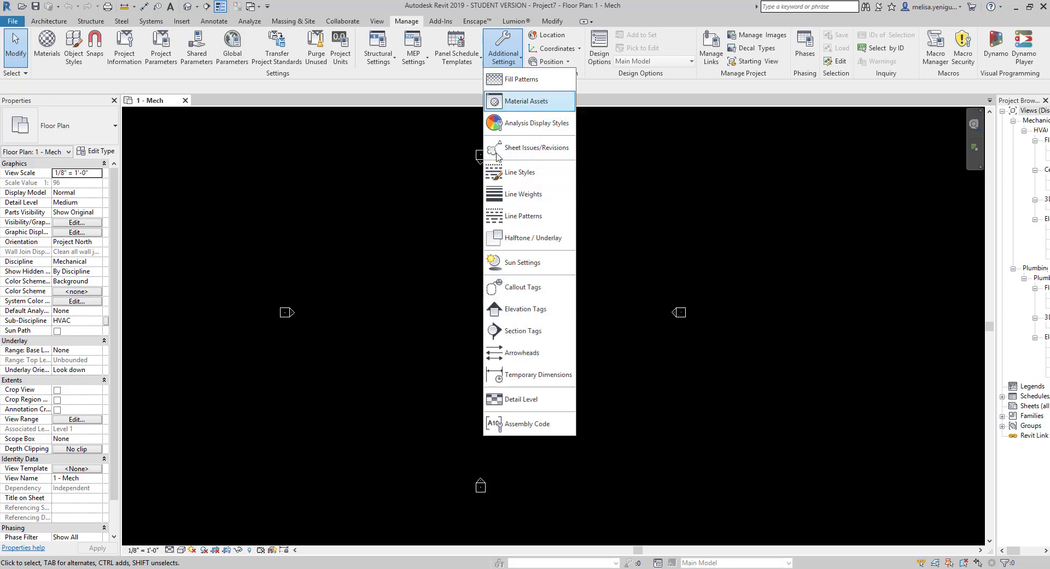
{"action": "left_click", "coordinate": [596, 91]}
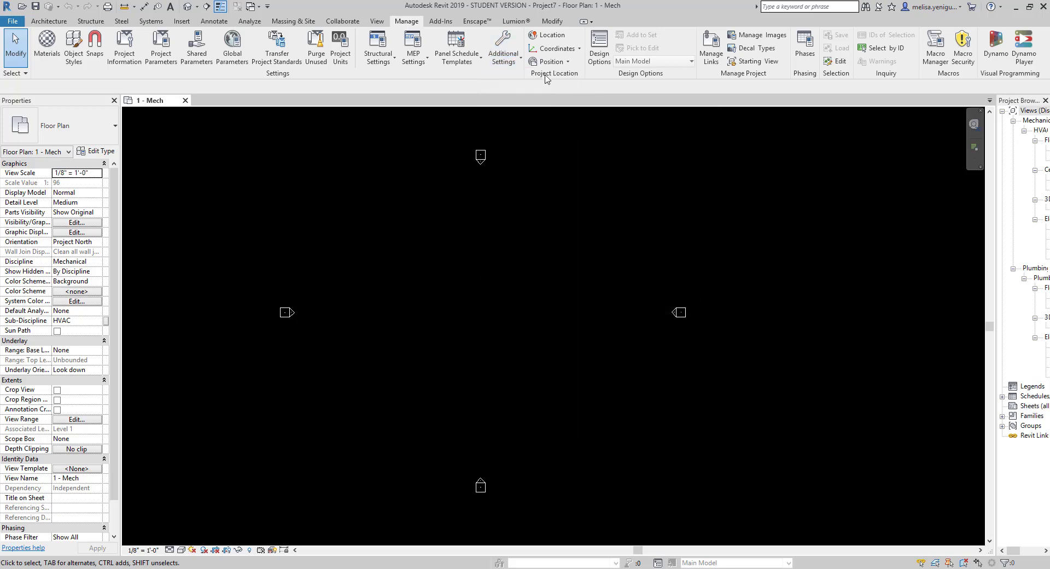
{"action": "left_click", "coordinate": [549, 35]}
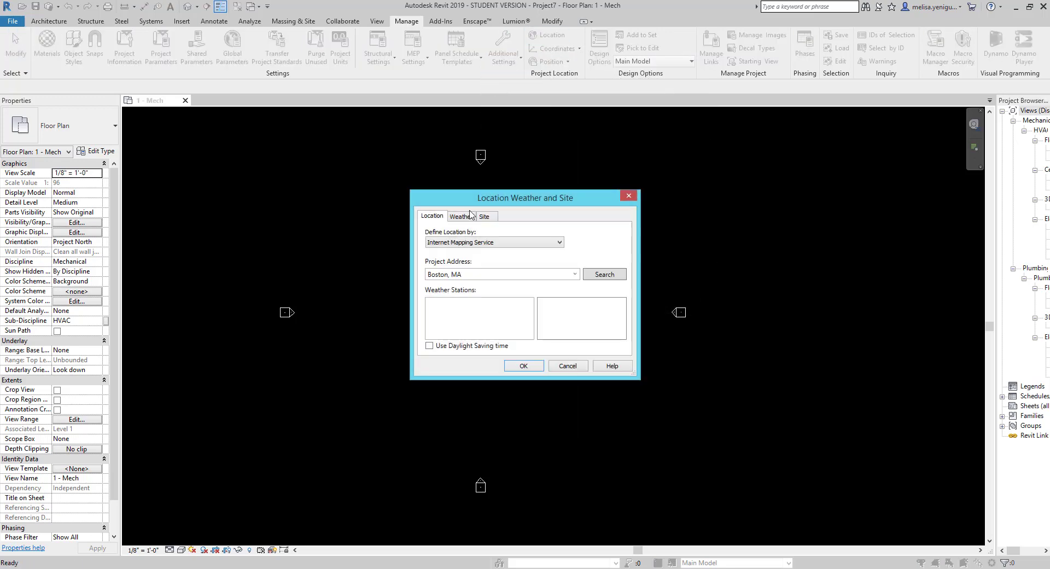
{"action": "mouse_move", "coordinate": [479, 207]}
{"action": "left_mouse_down"}
{"action": "mouse_move", "coordinate": [370, 175]}
{"action": "mouse_move", "coordinate": [417, 193]}
{"action": "left_mouse_up"}
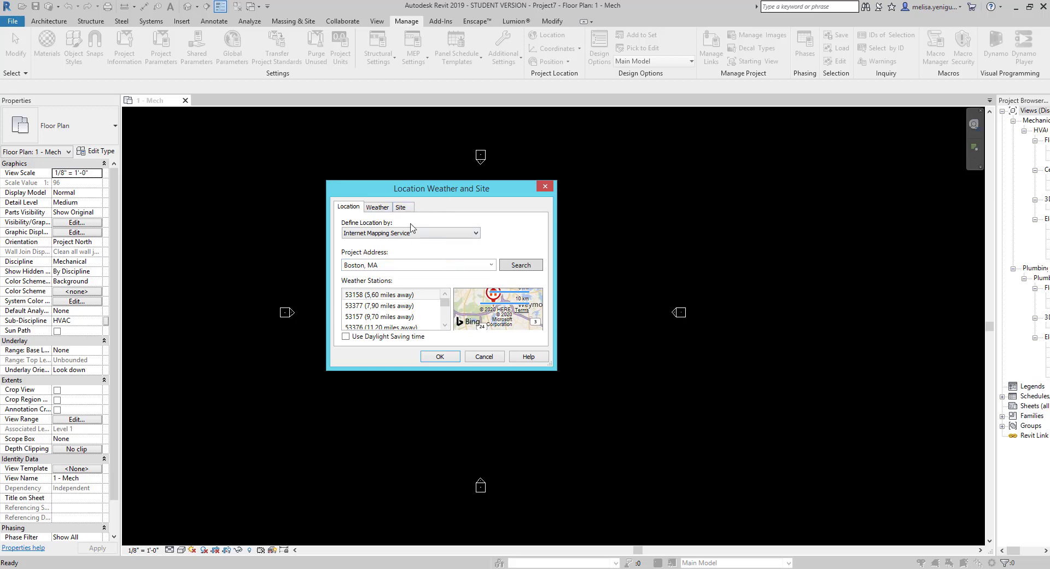
{"action": "left_click", "coordinate": [379, 208]}
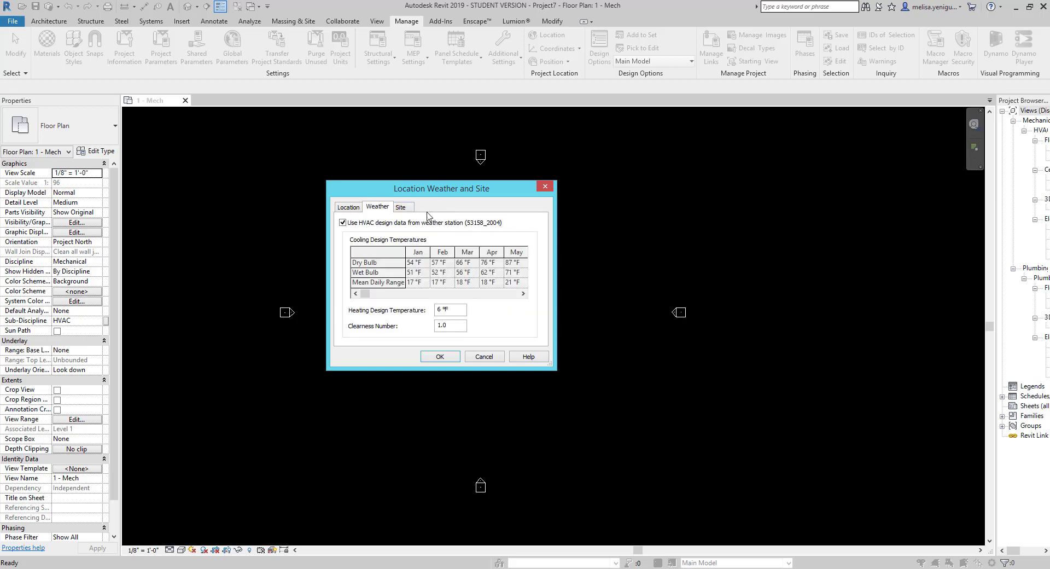
{"action": "left_click", "coordinate": [347, 208]}
{"action": "left_click", "coordinate": [405, 208]}
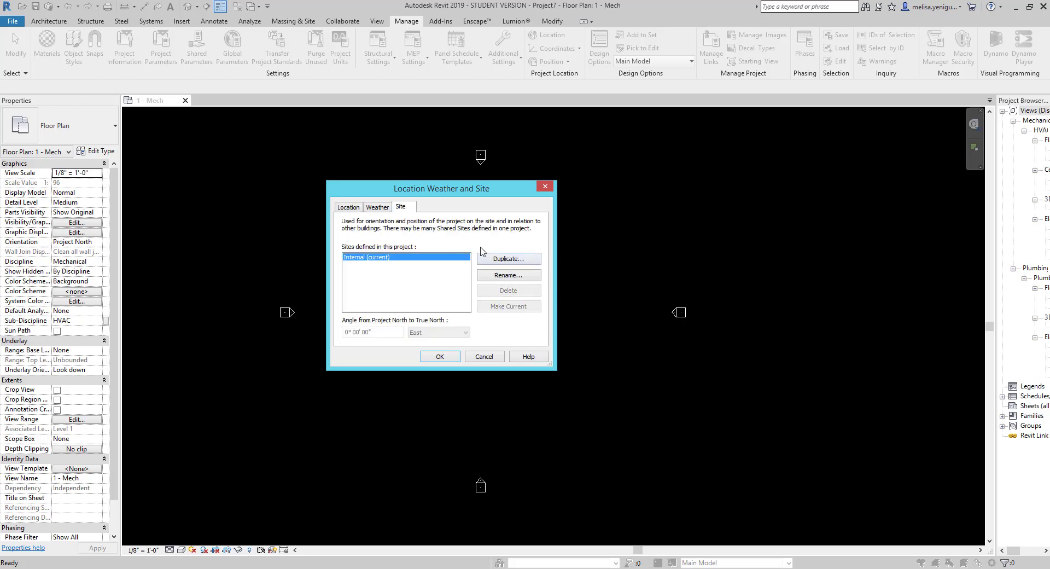
{"action": "left_click", "coordinate": [346, 209]}
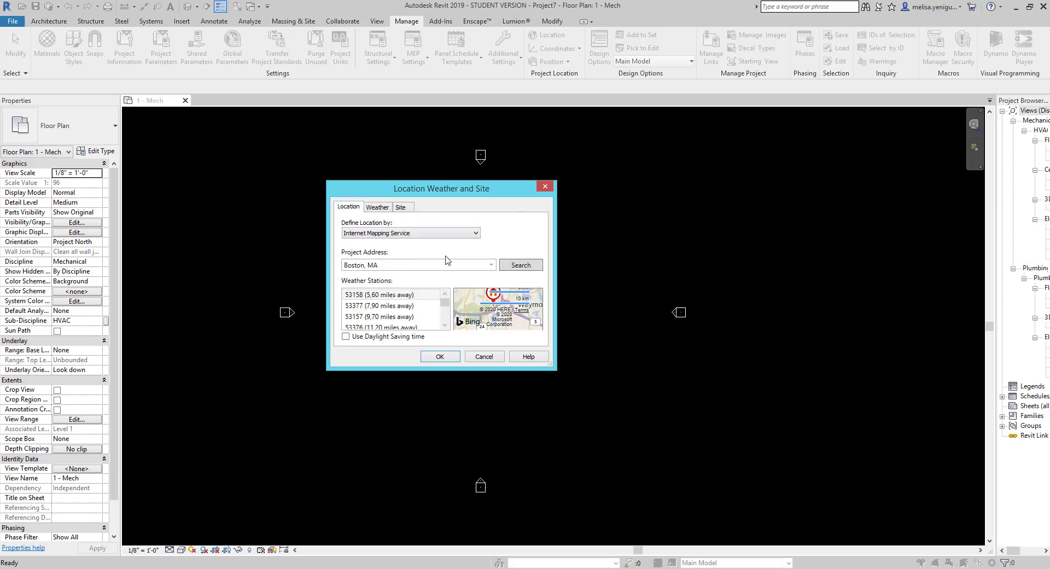
{"action": "left_click", "coordinate": [484, 356]}
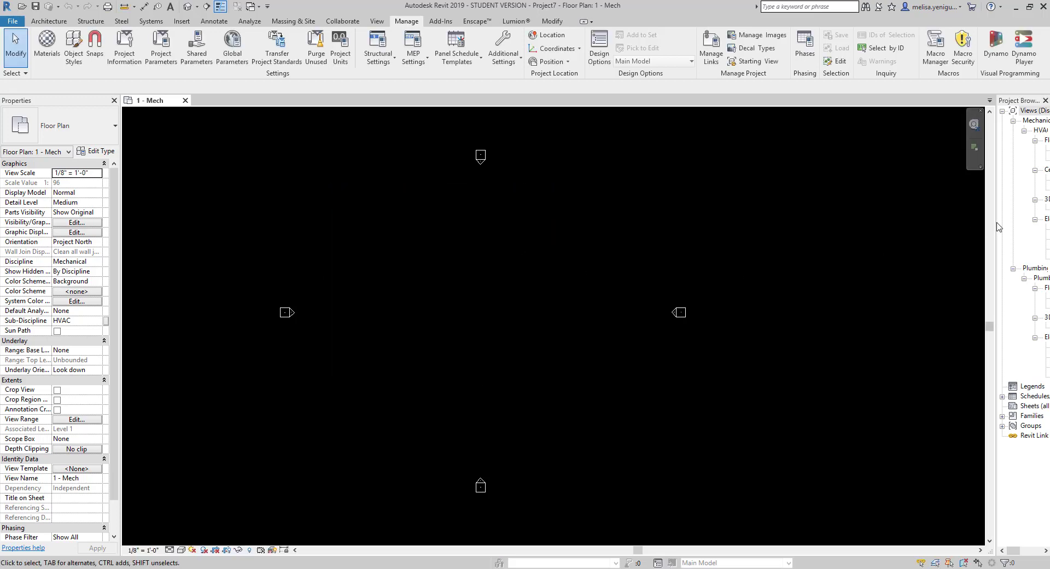
Step: Widen the Project Browser, then check the IFC and Revit tabs of Manage Links and close it
{"action": "left_click_drag", "start_coordinate": [996, 223], "coordinate": [905, 224]}
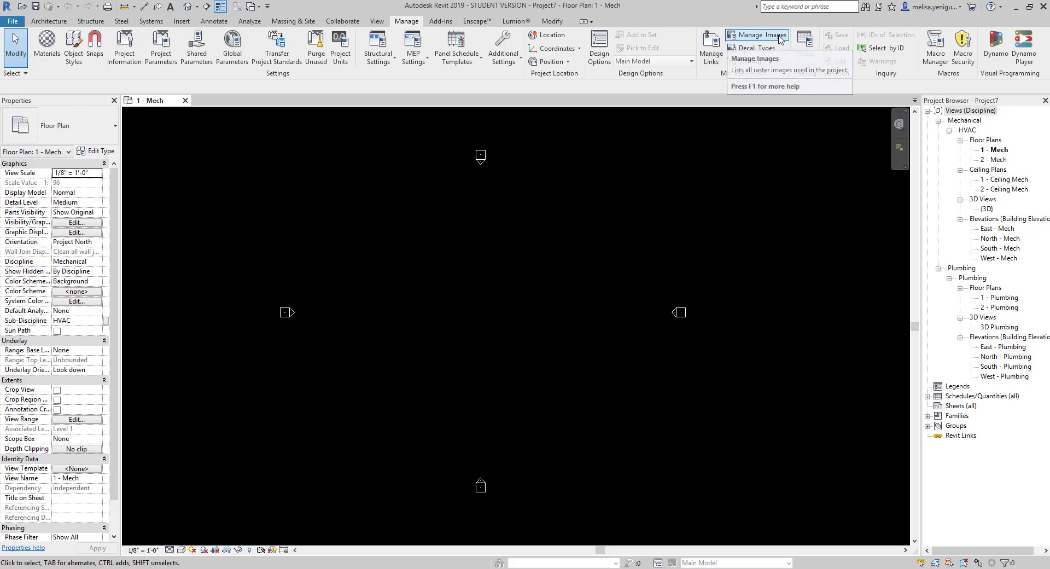
{"action": "left_click", "coordinate": [711, 49]}
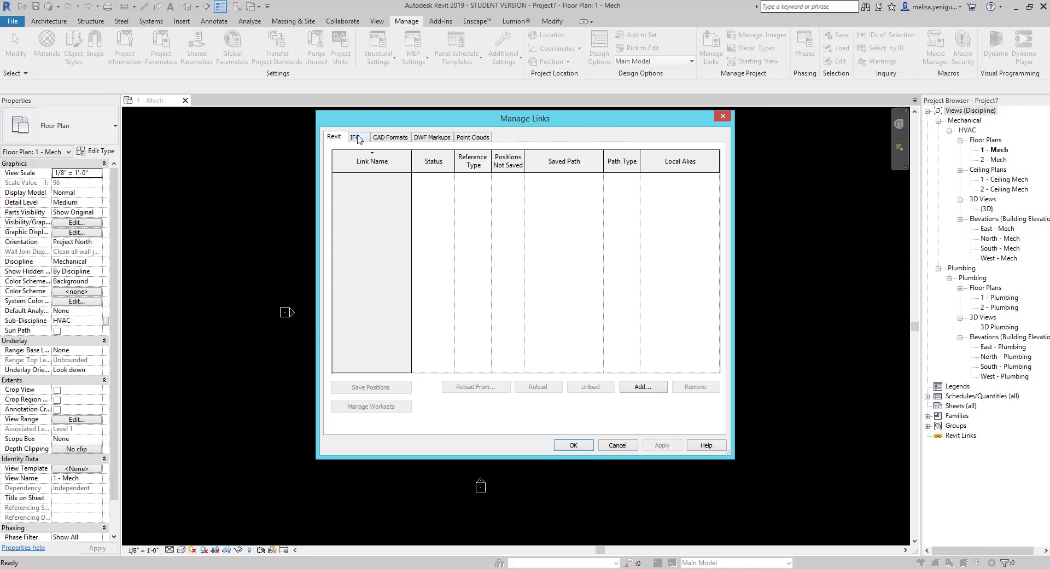
{"action": "left_click", "coordinate": [356, 137]}
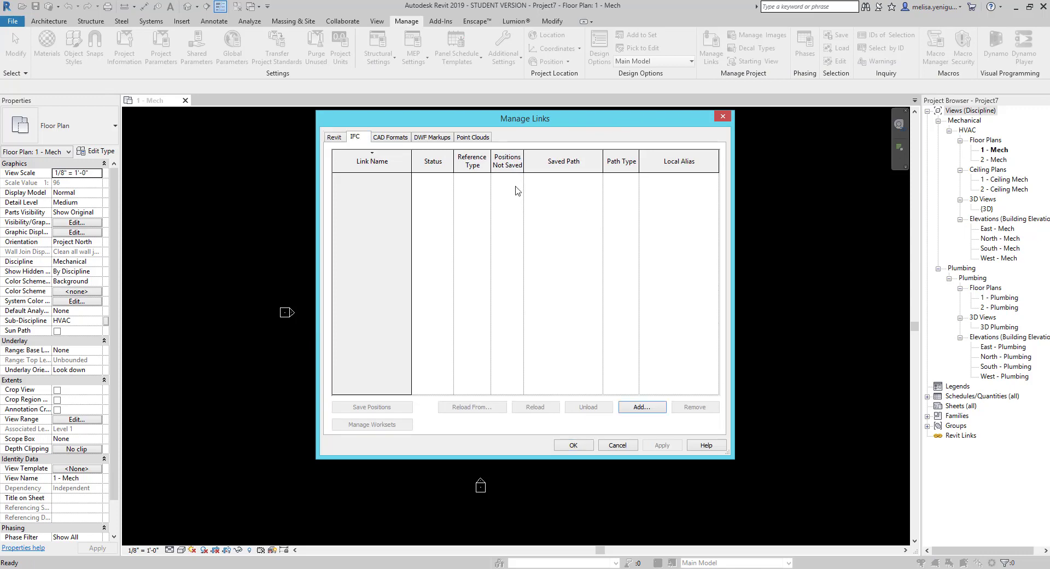
{"action": "left_click", "coordinate": [335, 139]}
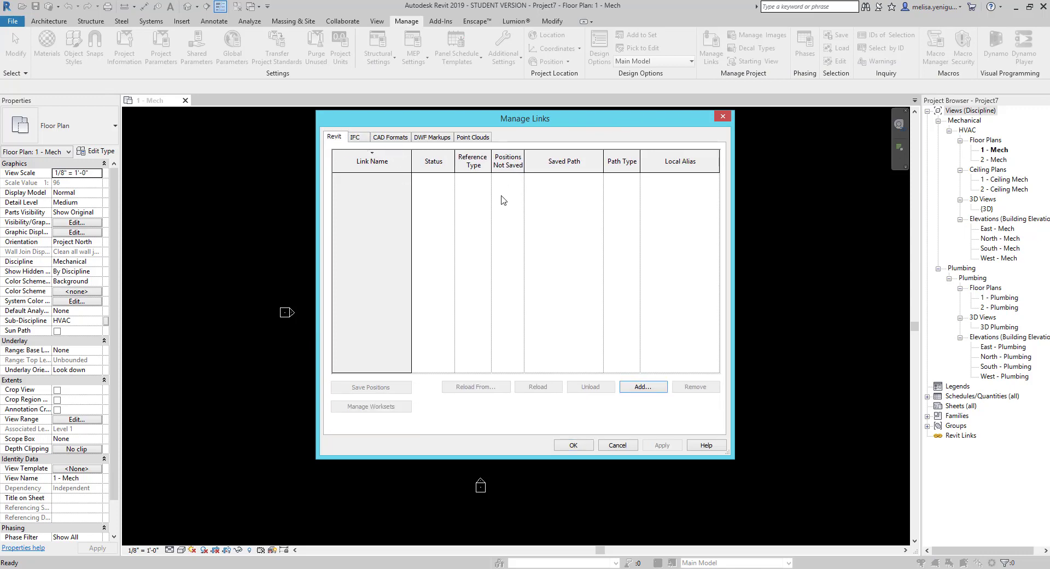
{"action": "left_click", "coordinate": [723, 117]}
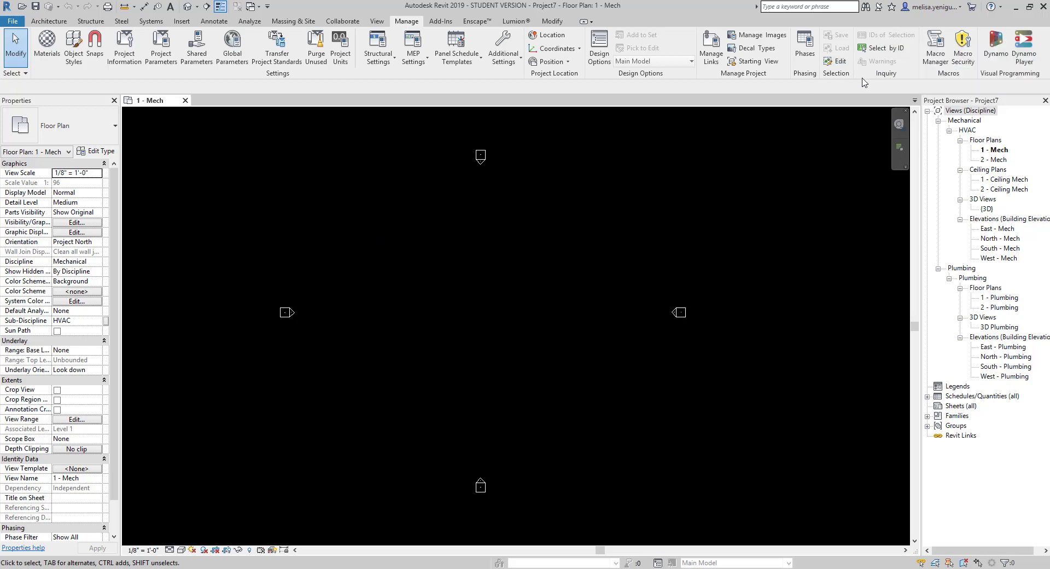
{"action": "left_click", "coordinate": [881, 48]}
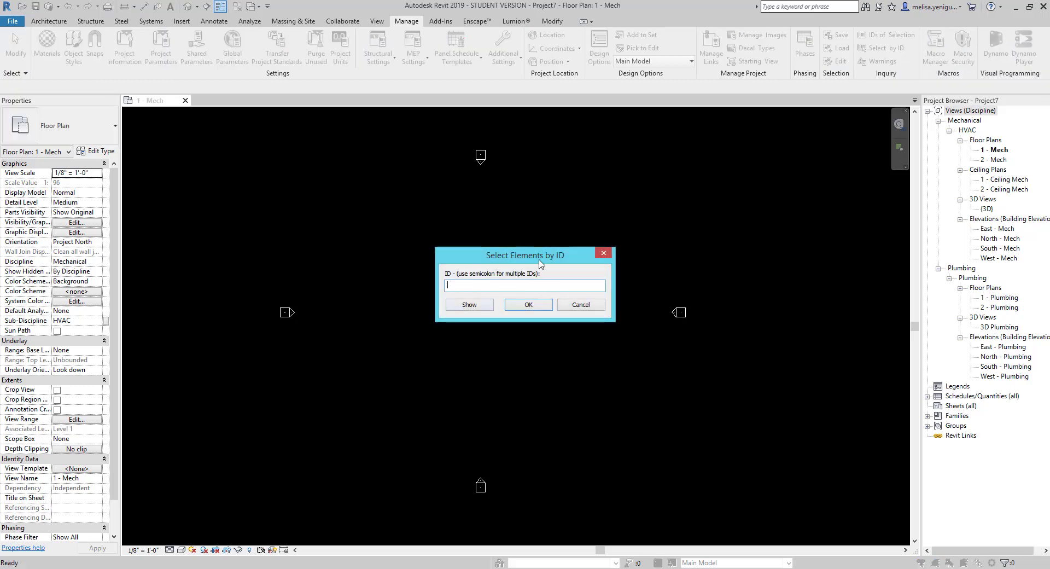
{"action": "left_click", "coordinate": [610, 257]}
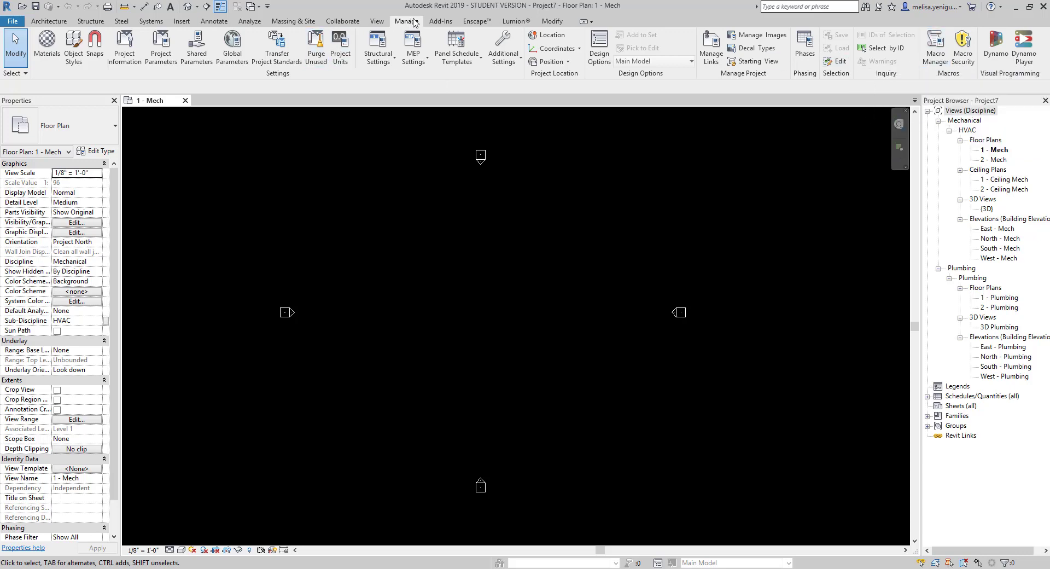
Step: Show the Add-Ins tab, then switch to the Modify tab
{"action": "left_click", "coordinate": [440, 21]}
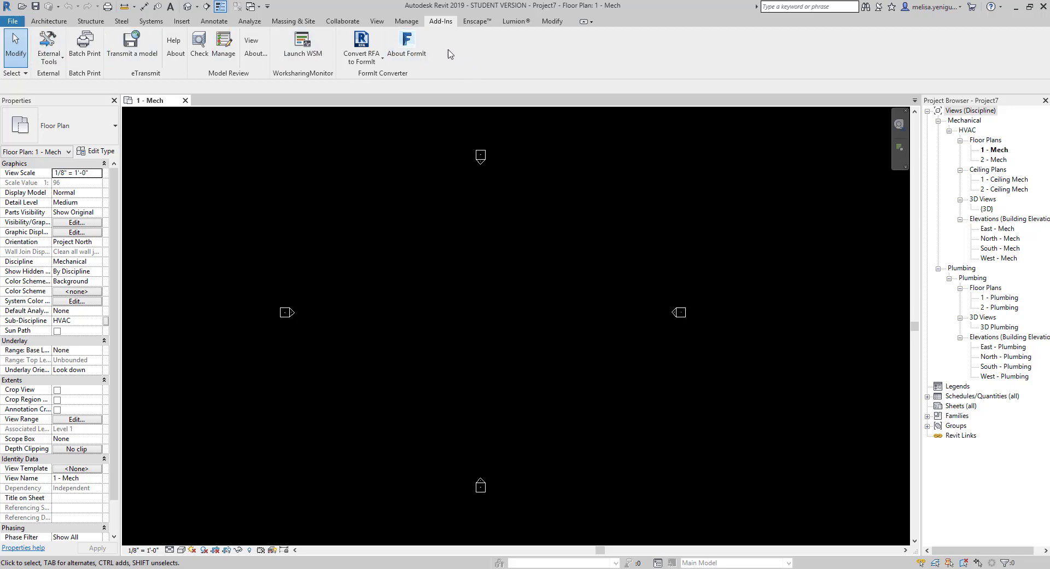
{"action": "left_click", "coordinate": [552, 22]}
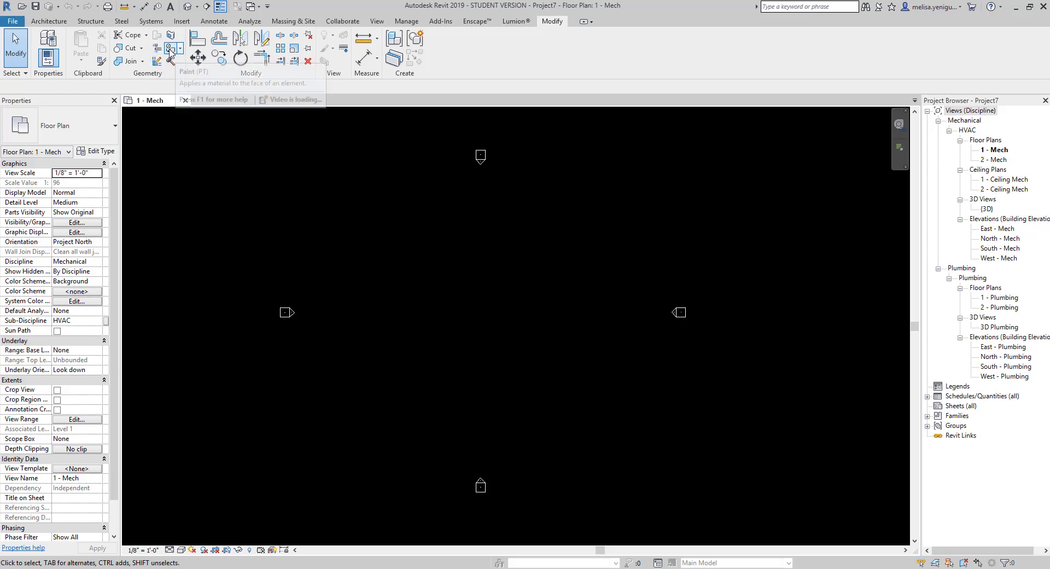
{"action": "left_click", "coordinate": [170, 52]}
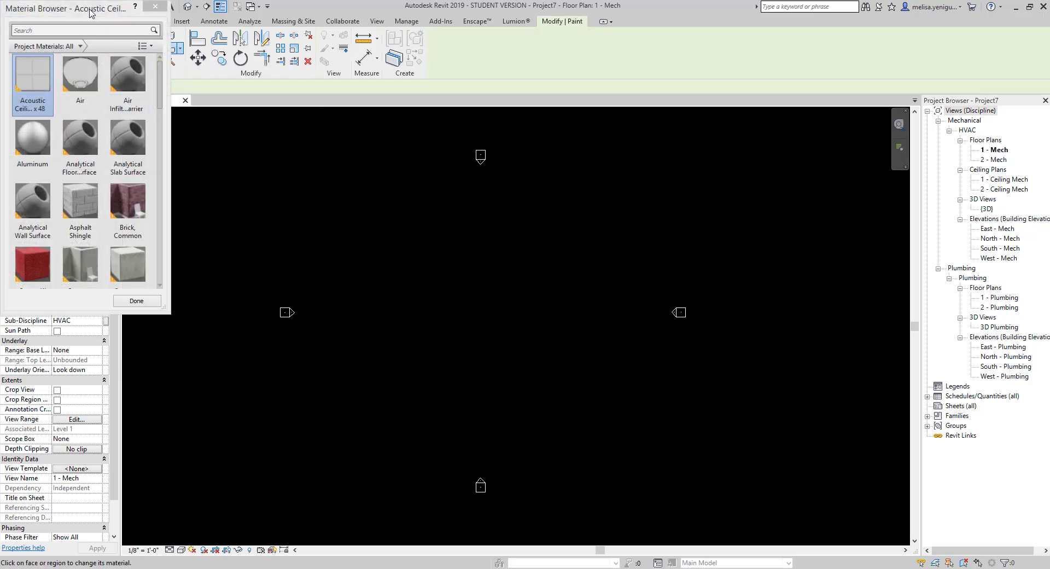
{"action": "mouse_move", "coordinate": [120, 14]}
{"action": "left_mouse_down"}
{"action": "mouse_move", "coordinate": [501, 148]}
{"action": "mouse_move", "coordinate": [653, 148]}
{"action": "left_mouse_up"}
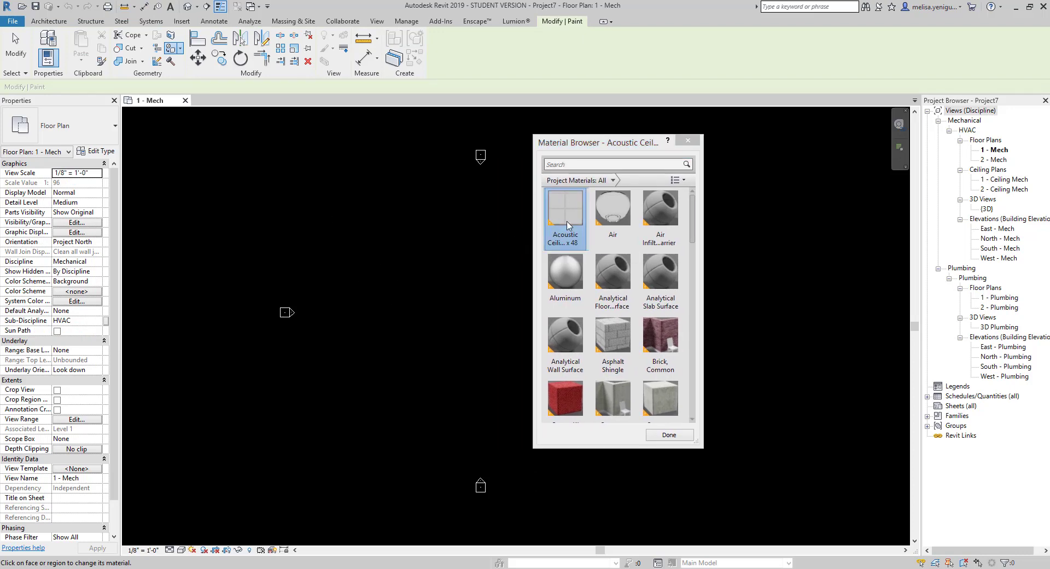
{"action": "left_click", "coordinate": [687, 143]}
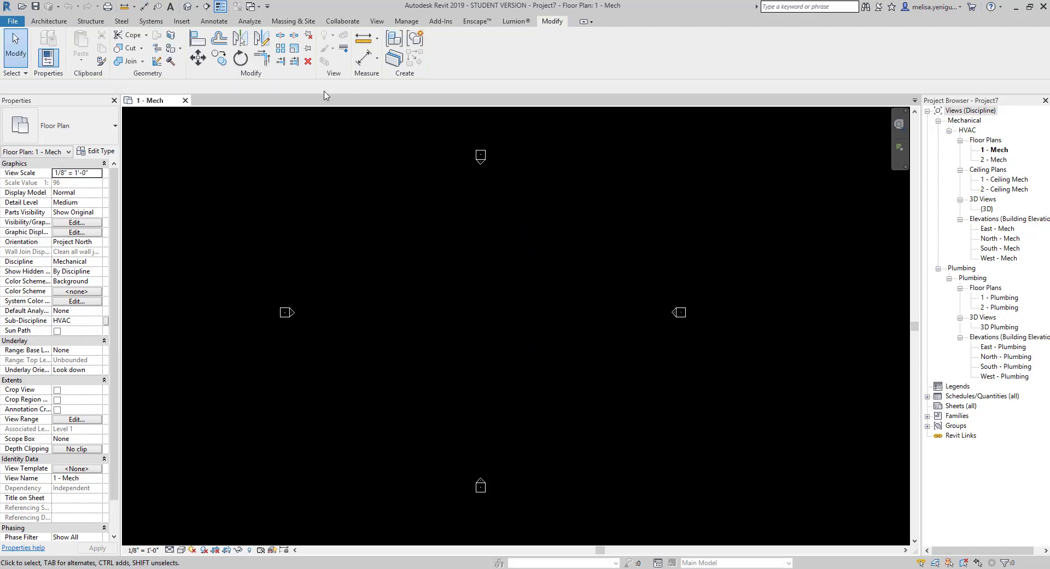